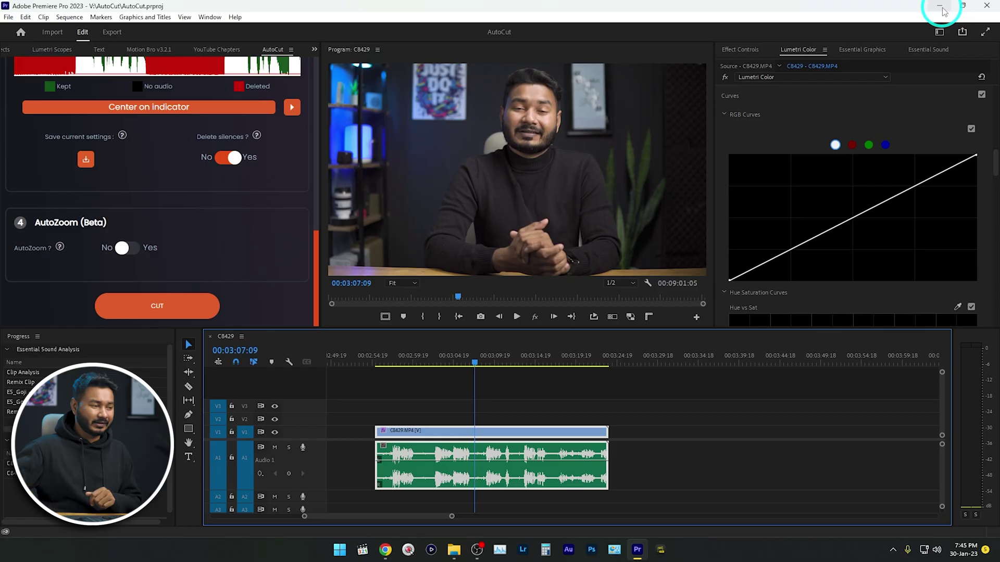
Play part of the talking-head clip to listen to it before cutting.
{"action": "scroll", "coordinate": [443, 440], "scroll_direction": "up", "scroll_amount": 5, "text": "alt"}
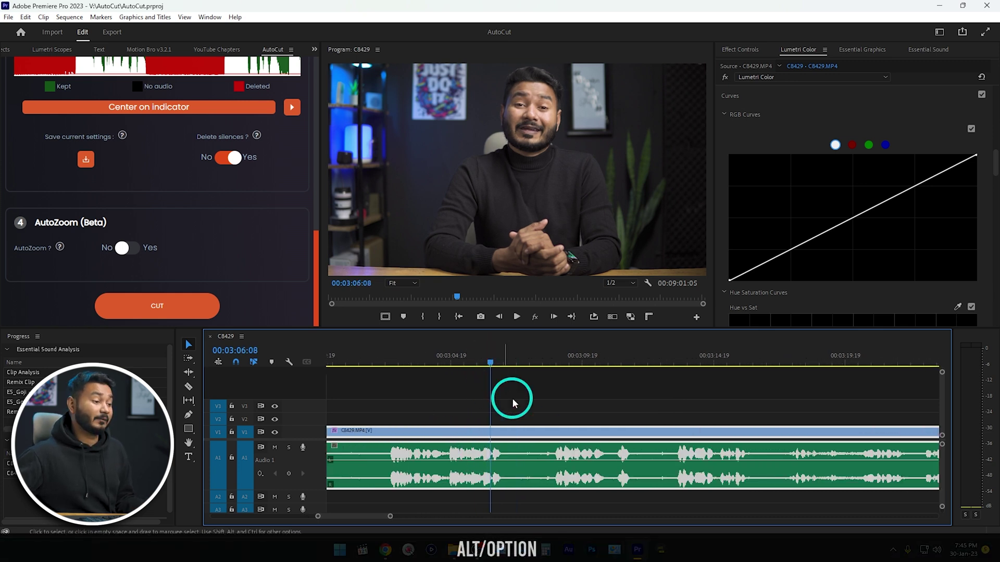
{"action": "key", "text": "space"}
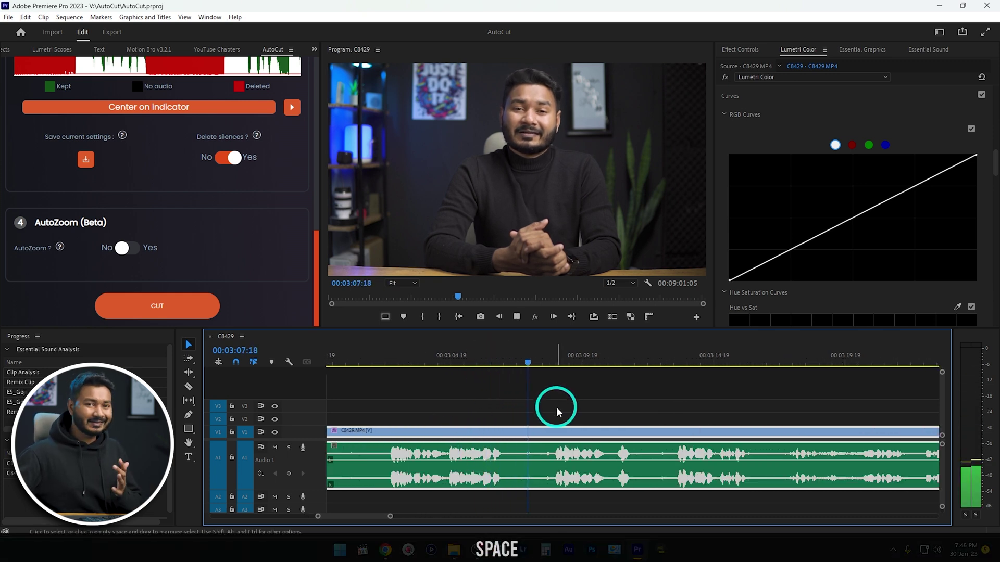
{"action": "scroll", "coordinate": [590, 459], "scroll_direction": "down", "scroll_amount": 1, "text": "alt"}
{"action": "scroll", "coordinate": [590, 459], "scroll_direction": "down", "scroll_amount": 2, "text": "alt"}
{"action": "key", "text": "space"}
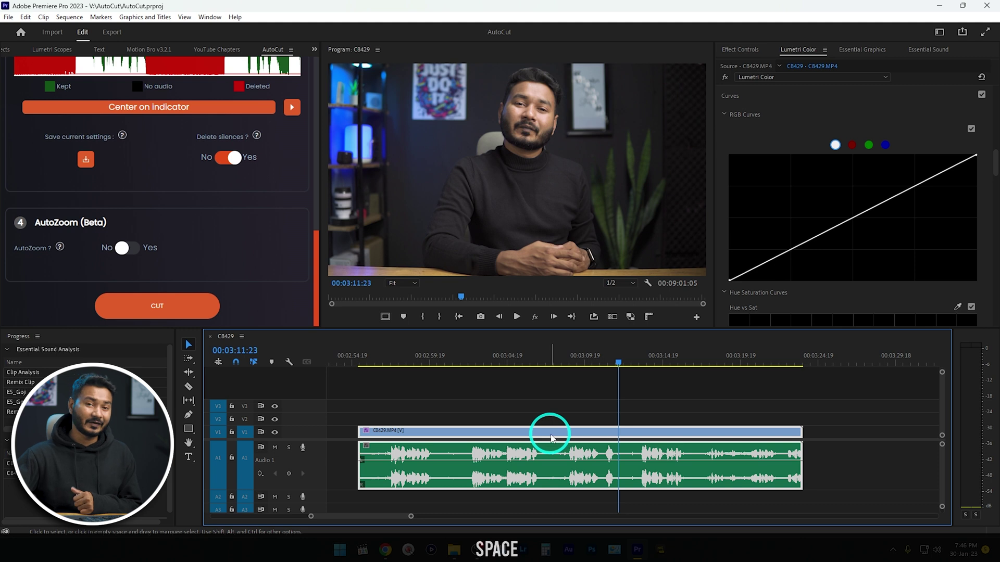
Cut the silences with AutoCut (18 cuts) and play back from 00:02:56:20.
{"action": "left_click", "coordinate": [167, 309]}
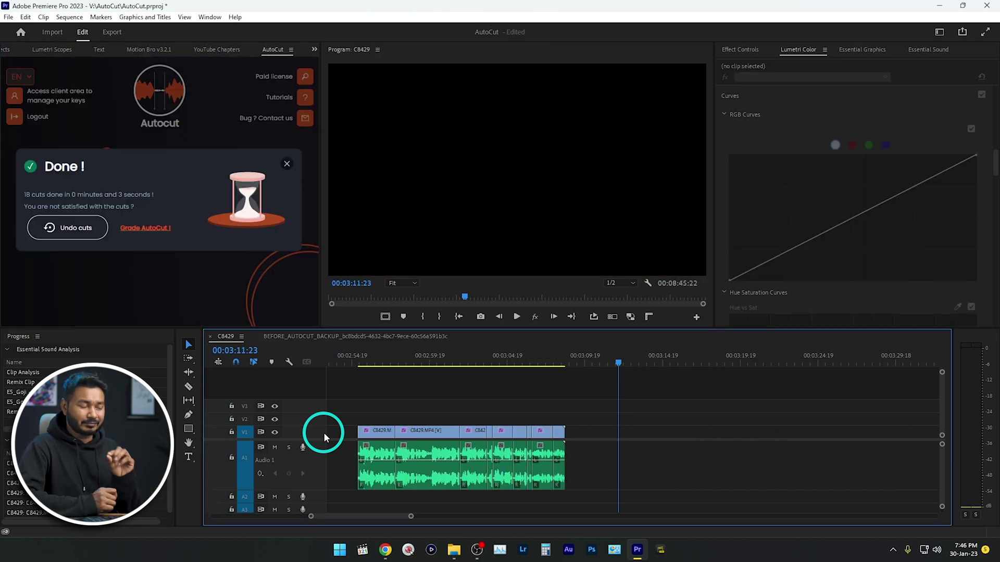
{"action": "scroll", "coordinate": [396, 410], "scroll_direction": "up", "scroll_amount": 3, "text": "alt"}
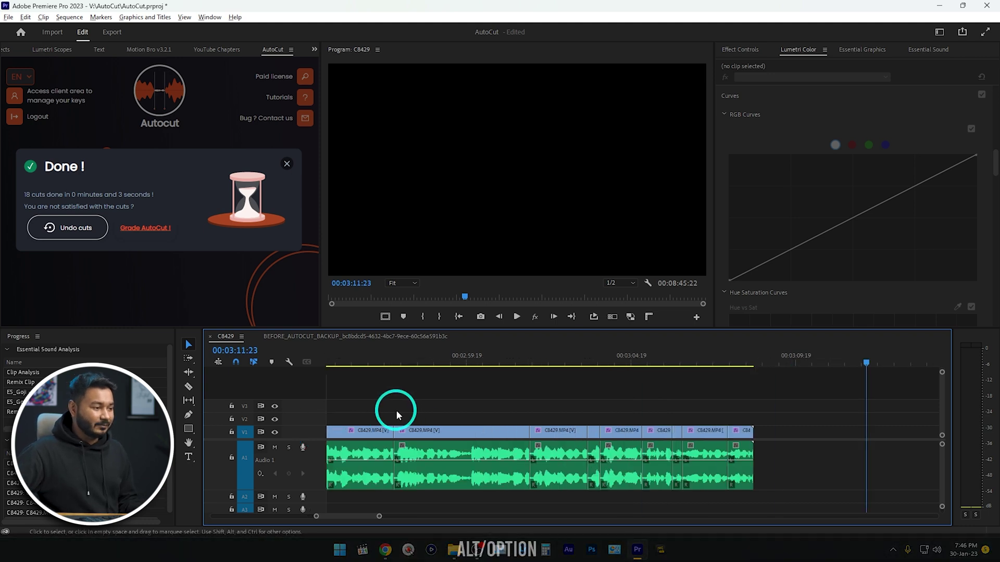
{"action": "scroll", "coordinate": [405, 404], "scroll_direction": "up", "scroll_amount": 1}
{"action": "left_click", "coordinate": [443, 361]}
{"action": "key", "text": "space"}
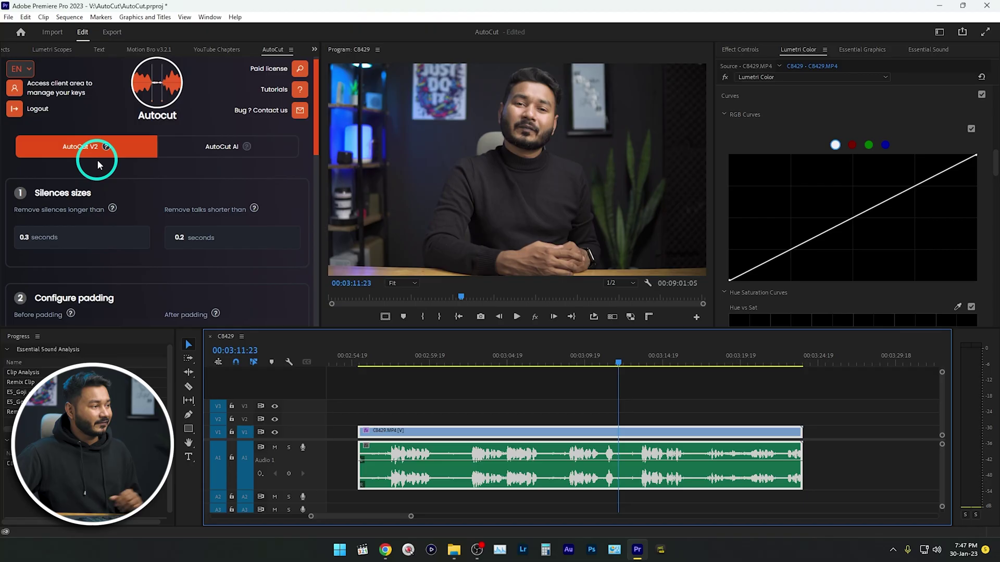
Scroll the AutoCut panel back to the top to show its settings.
{"action": "scroll", "coordinate": [125, 136], "scroll_direction": "up", "scroll_amount": 1}
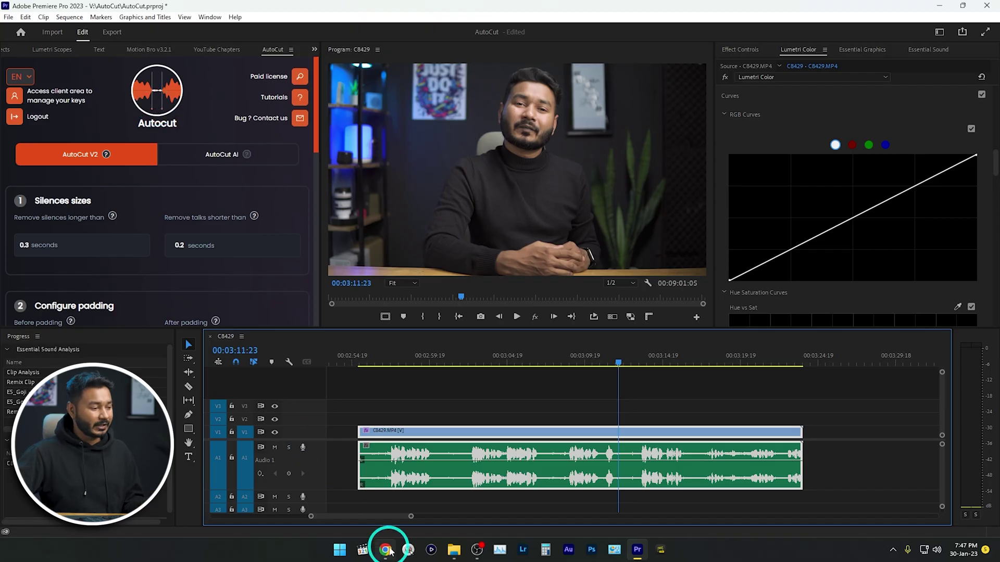
Browse AutoCut's homepage, download page and $9.90/$94.8/$199 pricing plans, then minimize Chrome.
{"action": "left_click", "coordinate": [386, 548]}
{"action": "left_click", "coordinate": [56, 85]}
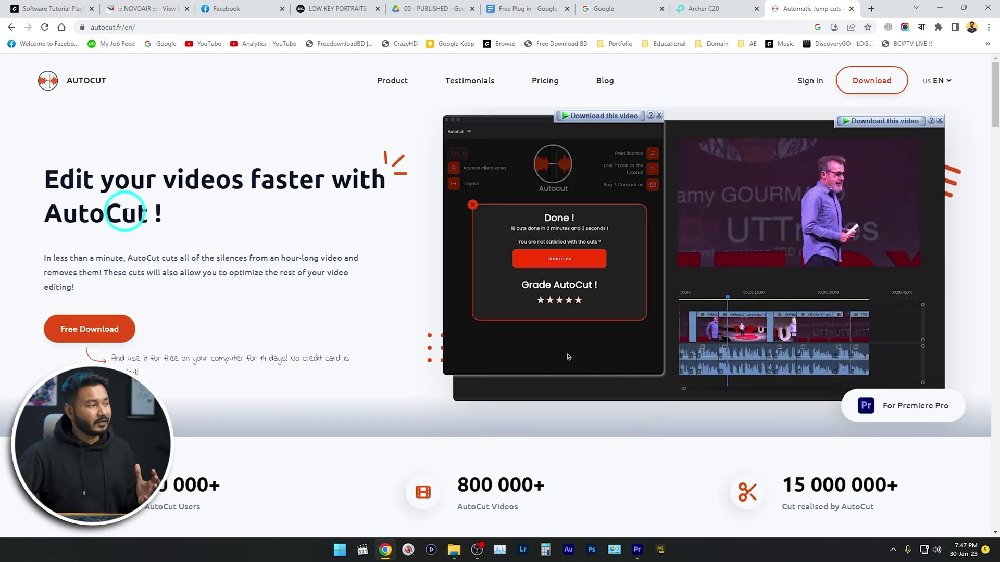
{"action": "left_click", "coordinate": [87, 338]}
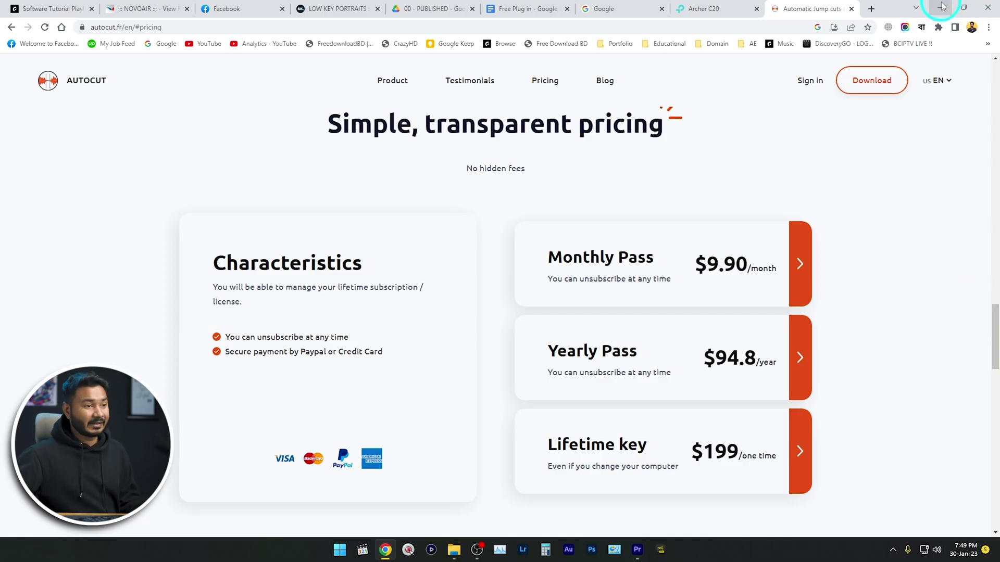
{"action": "left_click", "coordinate": [940, 7]}
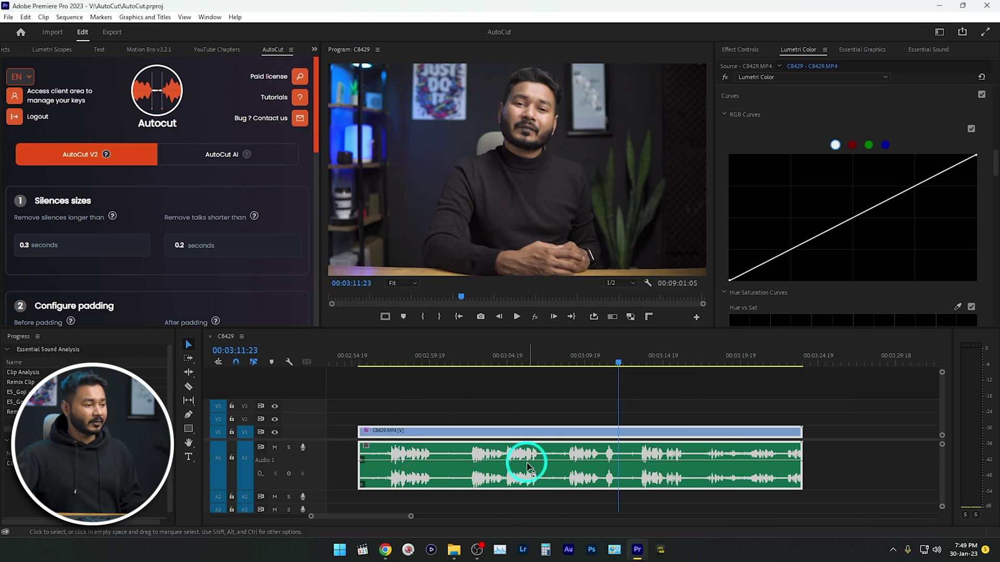
Activate the timeline and open the AutoCut panel from Window > Extensions.
{"action": "left_click", "coordinate": [501, 453]}
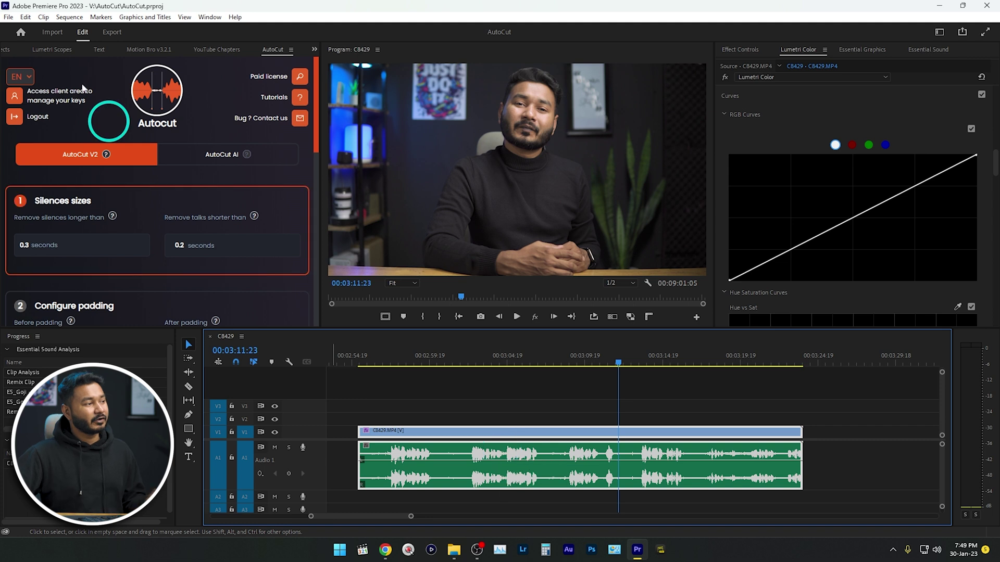
{"action": "left_click", "coordinate": [210, 17]}
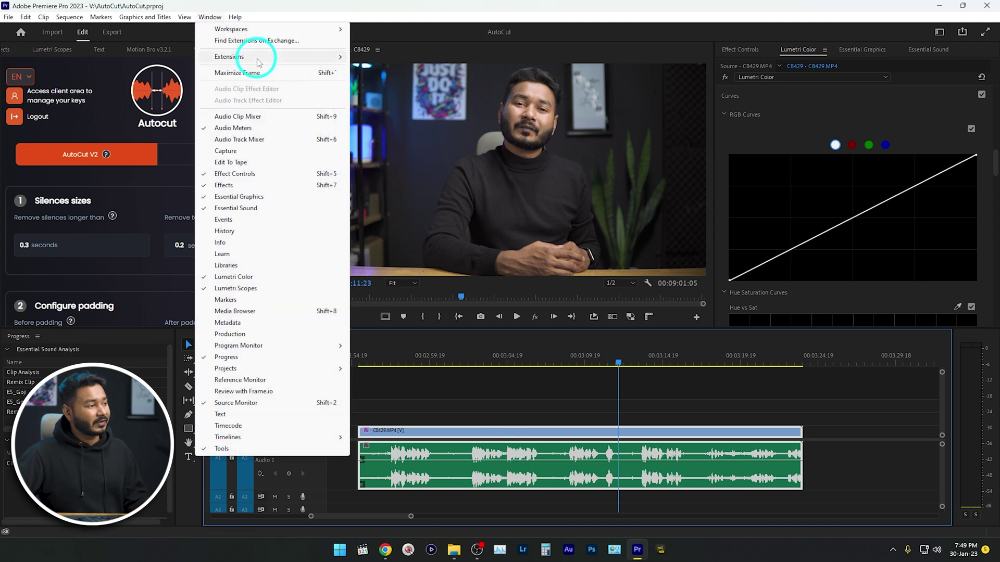
{"action": "left_click", "coordinate": [292, 56]}
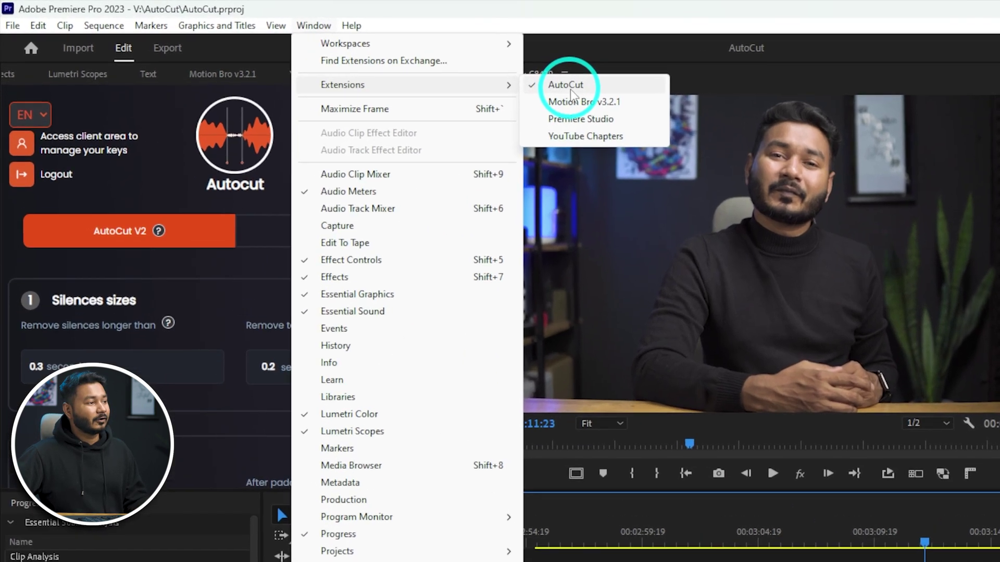
{"action": "left_click", "coordinate": [566, 87]}
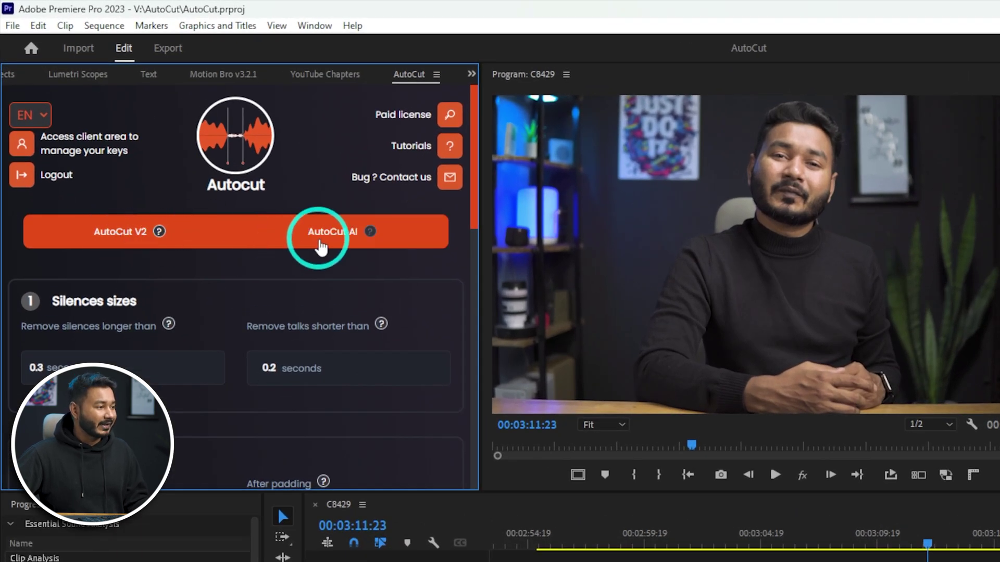
{"action": "left_click", "coordinate": [319, 240]}
{"action": "left_click", "coordinate": [98, 235]}
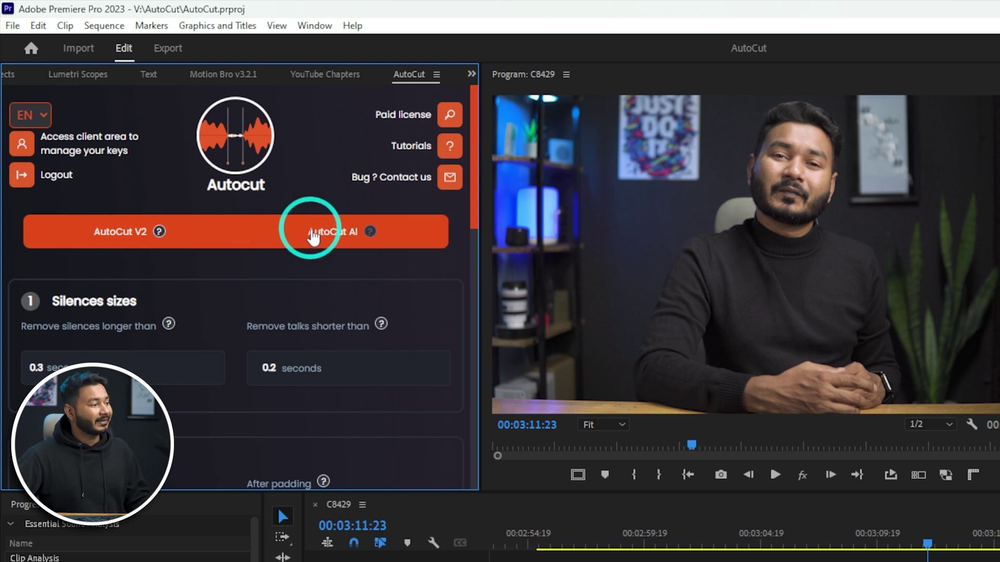
{"action": "left_click", "coordinate": [312, 235]}
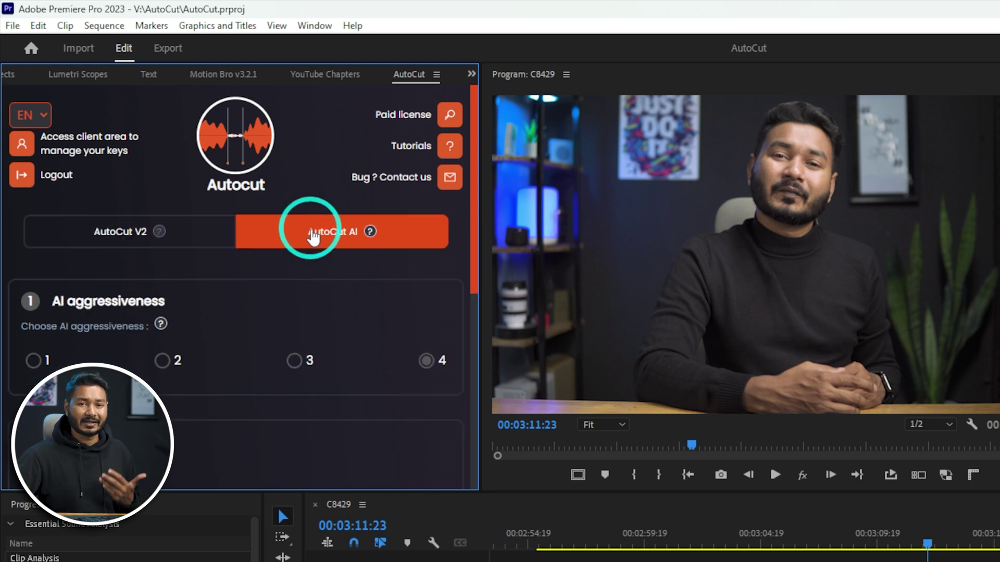
{"action": "left_click", "coordinate": [89, 231]}
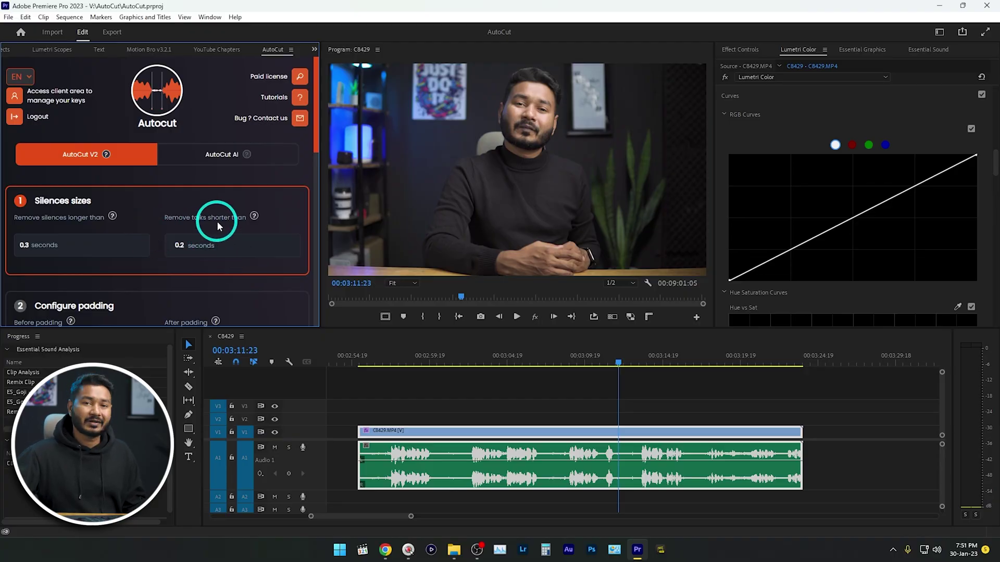
Check AutoCut's 0.2-second minimum talk length and padding settings.
{"action": "left_click", "coordinate": [182, 245]}
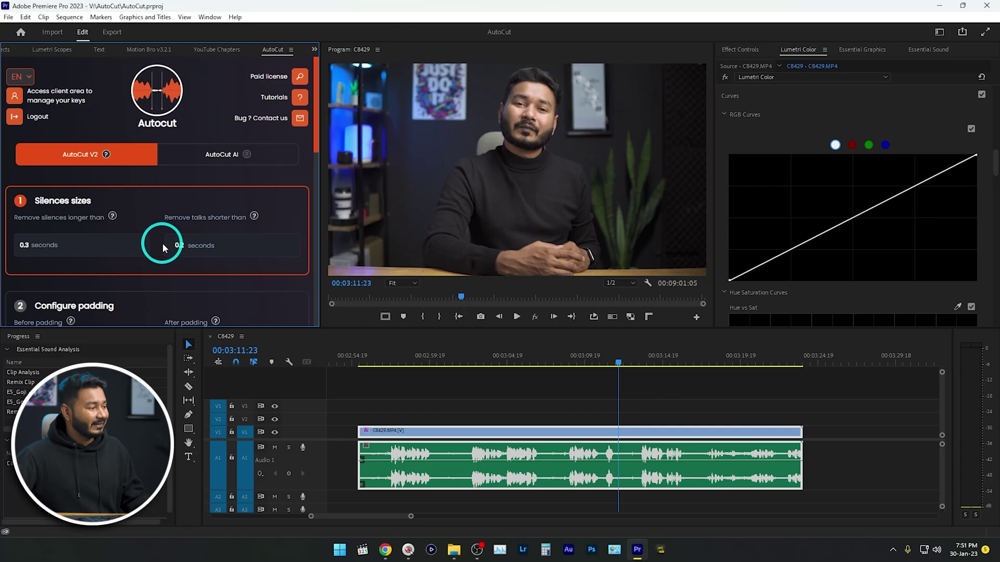
{"action": "scroll", "coordinate": [156, 241], "scroll_direction": "down", "scroll_amount": 2}
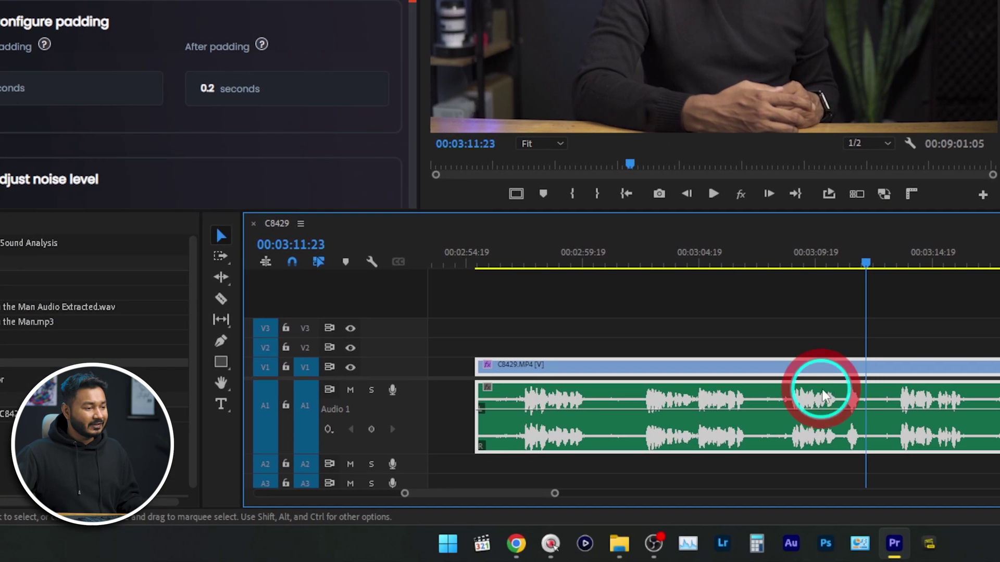
{"action": "scroll", "coordinate": [806, 405], "scroll_direction": "down", "scroll_amount": 3}
Move the playhead to about 00:03:07:20 and split the clip at that pause.
{"action": "left_click_drag", "start_coordinate": [713, 271], "coordinate": [612, 459]}
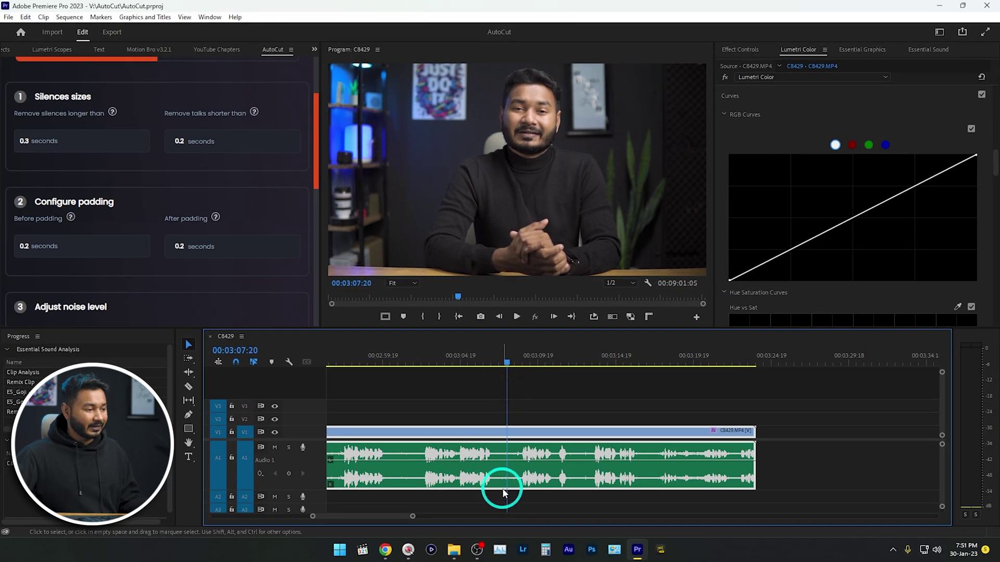
{"action": "scroll", "coordinate": [503, 489], "scroll_direction": "up", "scroll_amount": 2, "text": "alt"}
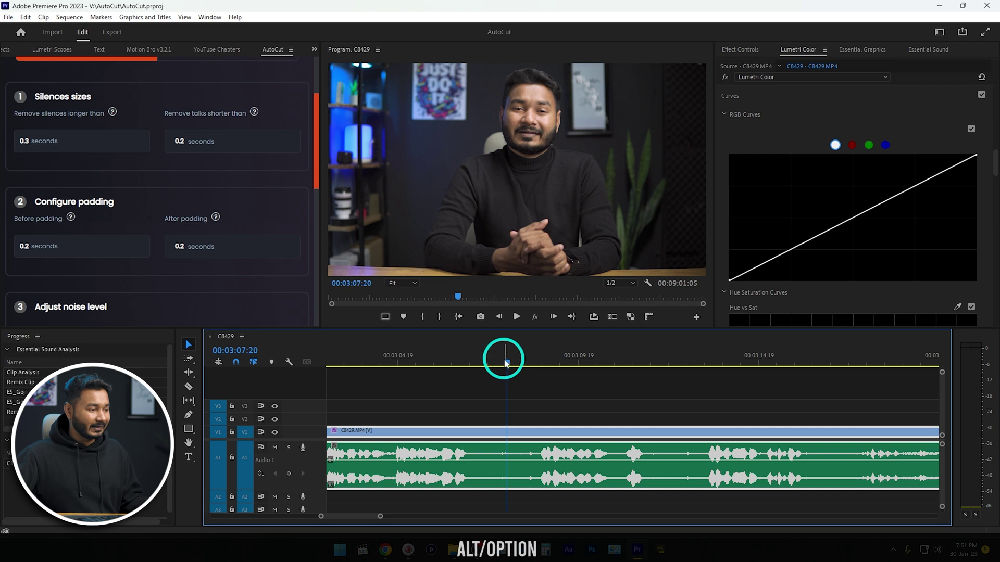
{"action": "key", "text": "c"}
{"action": "left_click", "coordinate": [500, 431]}
Trim the silent start off the right piece, close the gap, and review the edit.
{"action": "left_click_drag", "start_coordinate": [501, 431], "coordinate": [471, 436]}
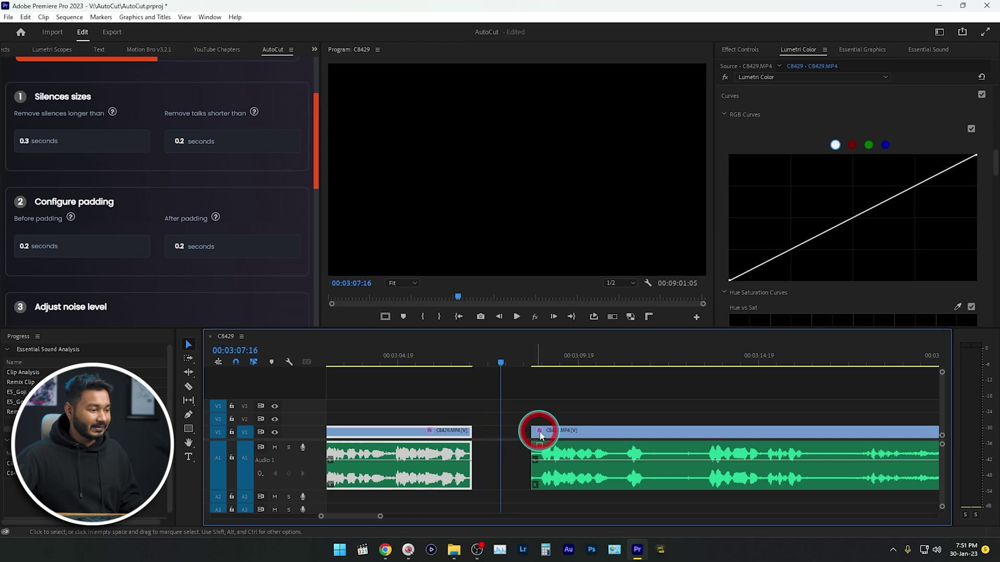
{"action": "left_click_drag", "start_coordinate": [573, 431], "coordinate": [523, 440]}
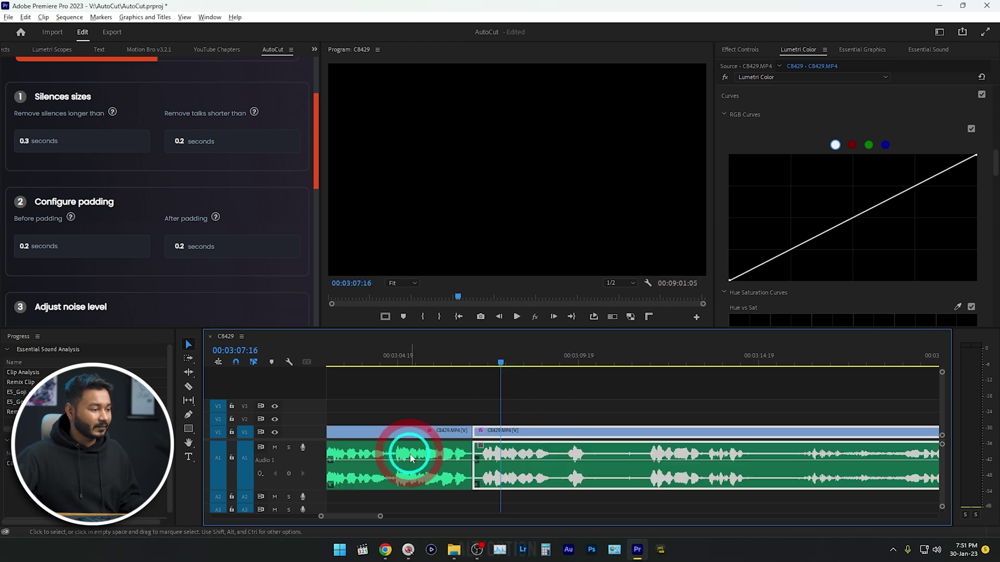
{"action": "scroll", "coordinate": [465, 452], "scroll_direction": "up", "scroll_amount": 3}
{"action": "left_click", "coordinate": [463, 363]}
{"action": "key", "text": "space"}
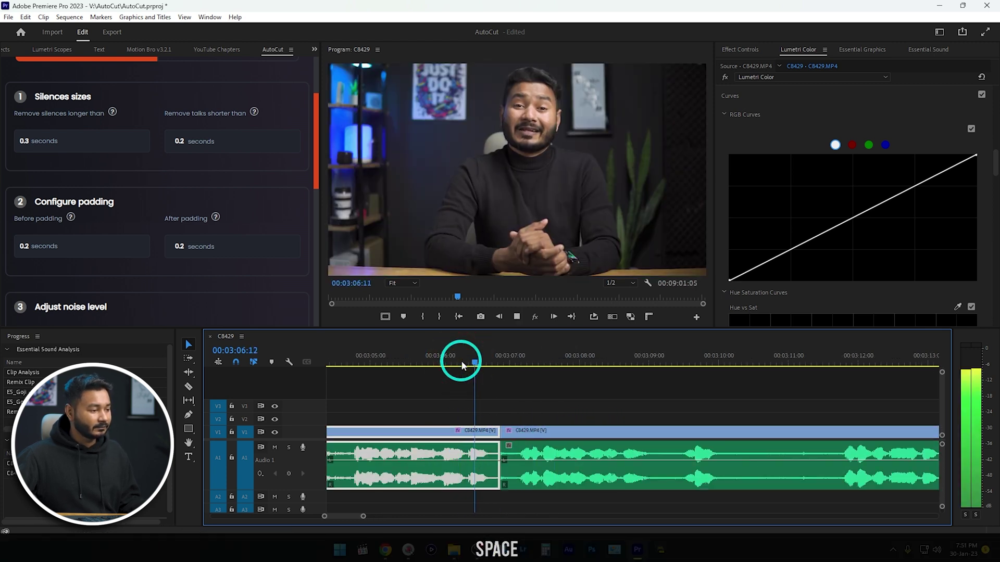
{"action": "key", "text": "space"}
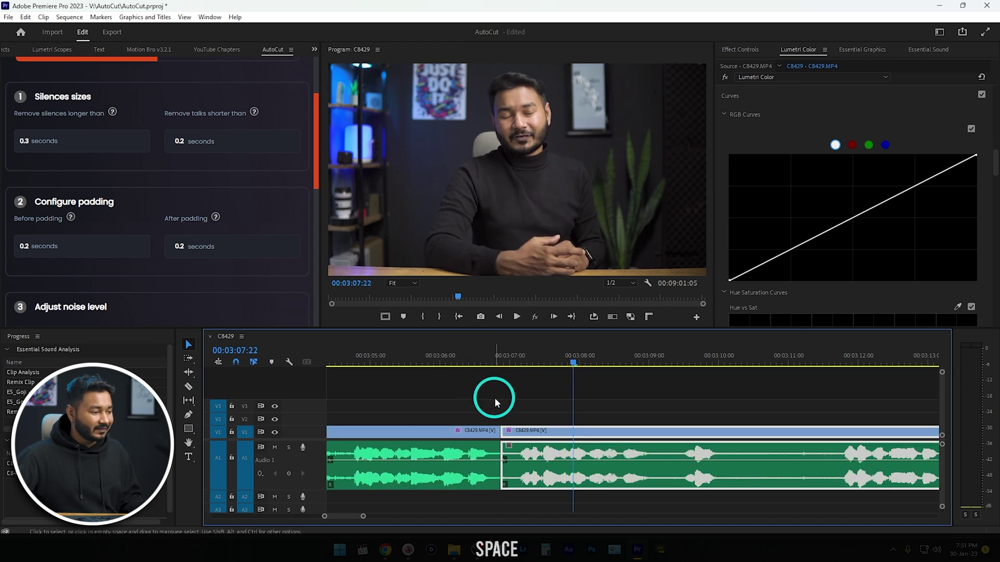
Trim the left clip's end back three frames, review the cut, then undo the trims.
{"action": "left_click_drag", "start_coordinate": [490, 398], "coordinate": [508, 451]}
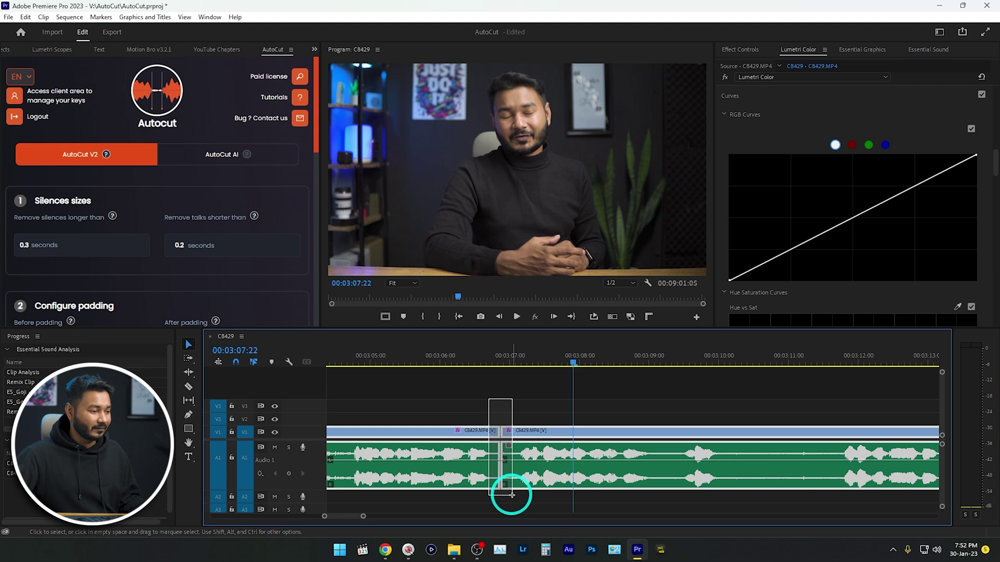
{"action": "mouse_move", "coordinate": [512, 496]}
{"action": "left_mouse_down"}
{"action": "mouse_move", "coordinate": [488, 393]}
{"action": "mouse_move", "coordinate": [489, 471]}
{"action": "mouse_move", "coordinate": [515, 411]}
{"action": "mouse_move", "coordinate": [496, 503]}
{"action": "left_mouse_up"}
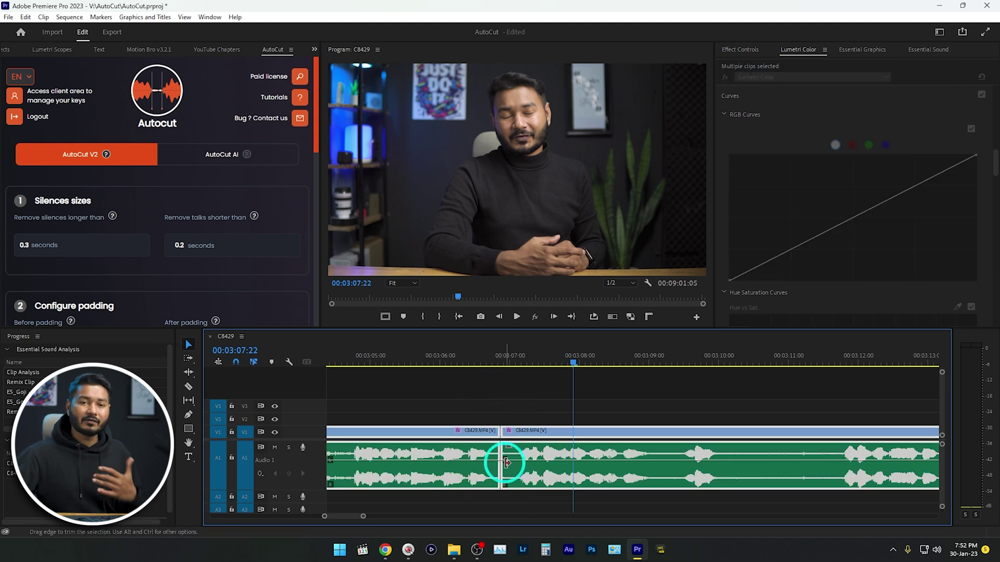
{"action": "left_click", "coordinate": [511, 419]}
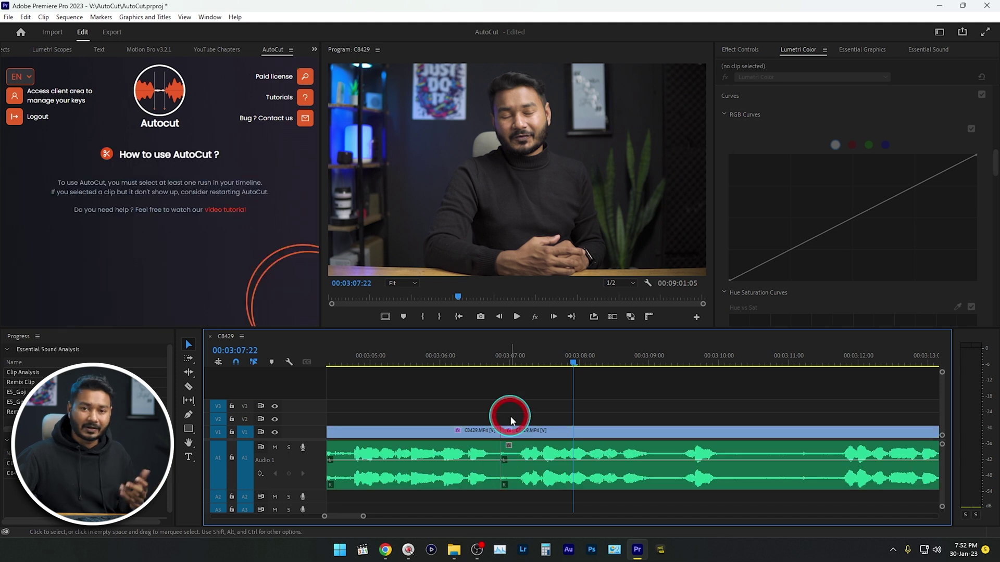
{"action": "left_click", "coordinate": [490, 458]}
{"action": "mouse_move", "coordinate": [499, 432]}
{"action": "left_mouse_down"}
{"action": "mouse_move", "coordinate": [487, 435]}
{"action": "mouse_move", "coordinate": [521, 434]}
{"action": "mouse_move", "coordinate": [485, 433]}
{"action": "left_mouse_up"}
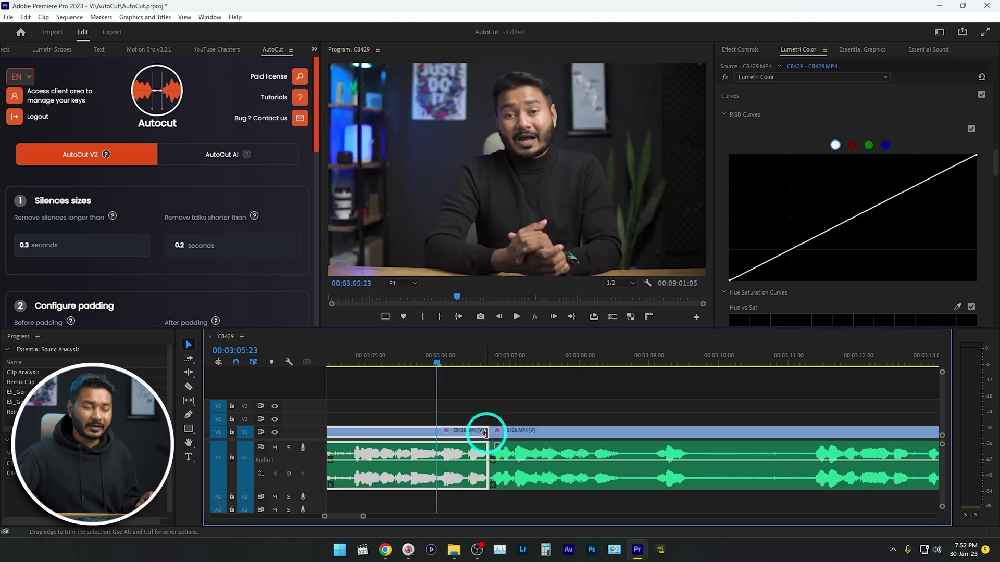
{"action": "key", "text": "space"}
{"action": "left_click", "coordinate": [501, 435]}
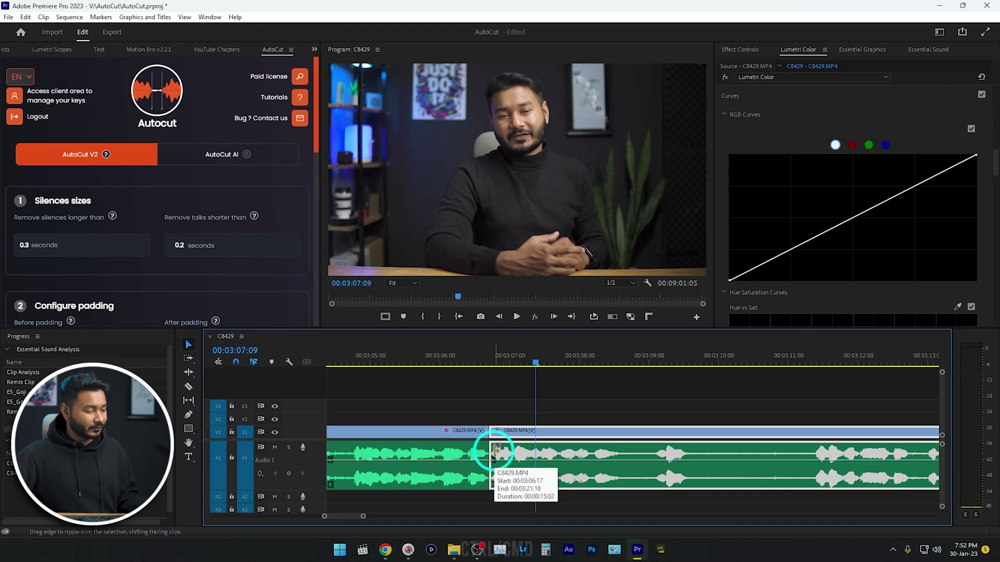
{"action": "key", "text": "ctrl+z"}
{"action": "key", "text": "ctrl+z"}
{"action": "key", "text": "ctrl+z"}
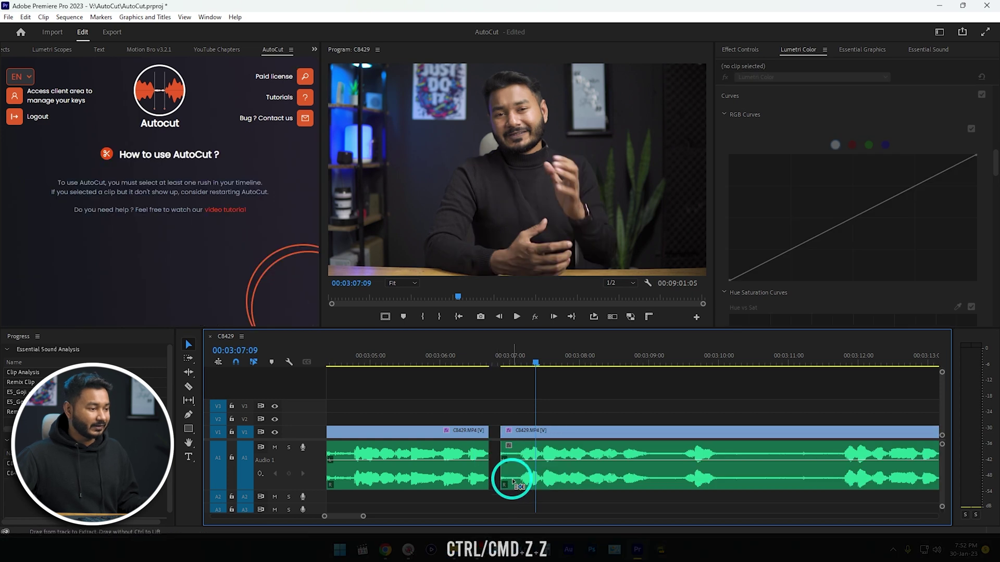
Undo back to the single uncut clip and select it.
{"action": "key", "text": "ctrl+z"}
{"action": "key", "text": "ctrl+z"}
{"action": "key", "text": "ctrl+z"}
{"action": "key", "text": "ctrl+z"}
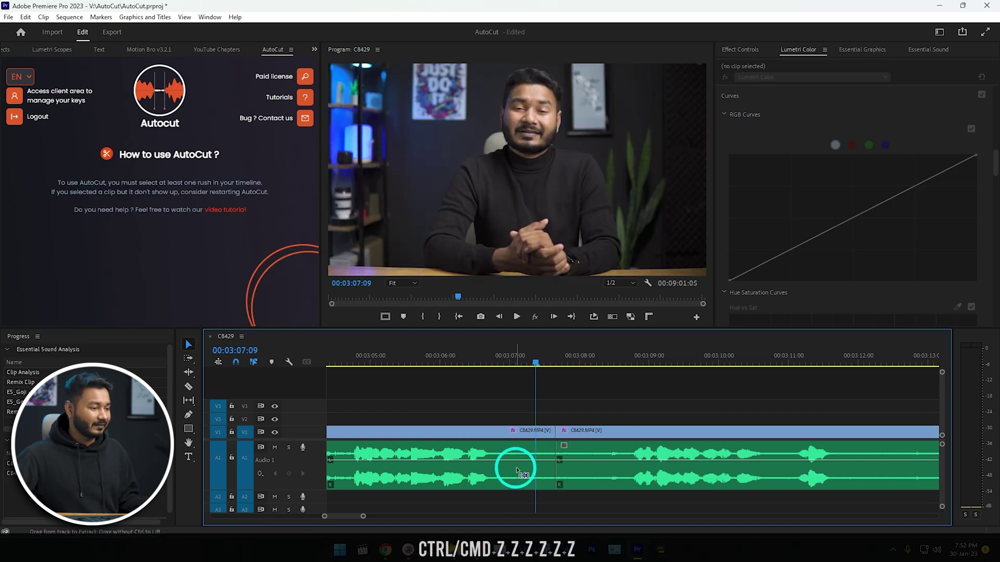
{"action": "left_click", "coordinate": [524, 465]}
{"action": "scroll", "coordinate": [123, 232], "scroll_direction": "down", "scroll_amount": 5}
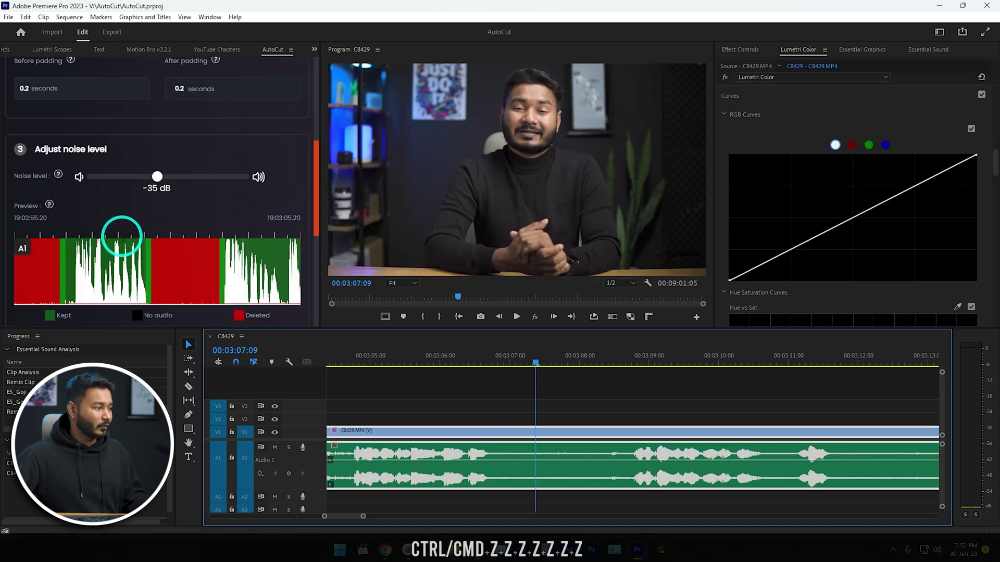
{"action": "scroll", "coordinate": [78, 208], "scroll_direction": "up", "scroll_amount": 2}
Set AutoCut's before and after padding both to 0 seconds.
{"action": "left_click", "coordinate": [25, 141]}
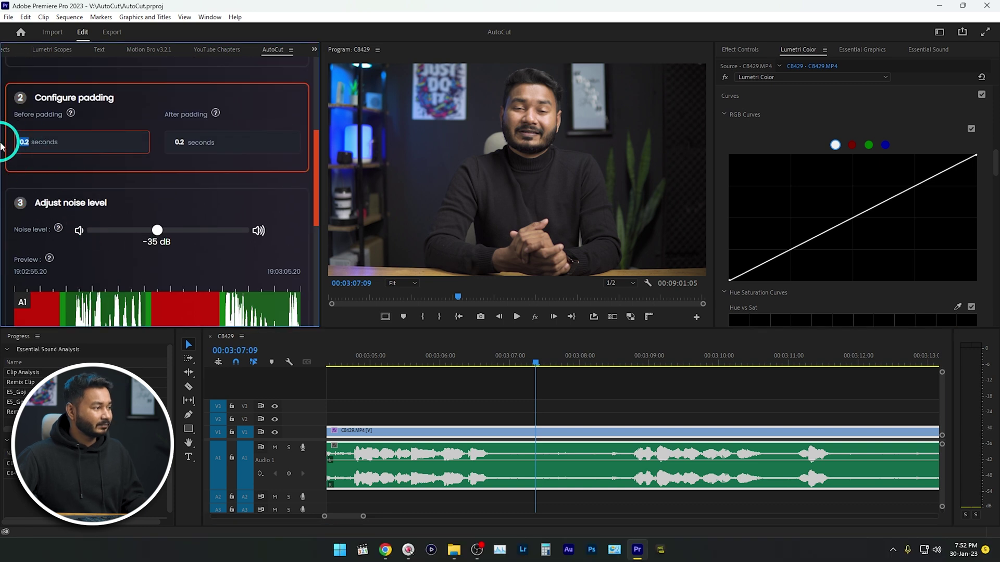
{"action": "type", "text": "0"}
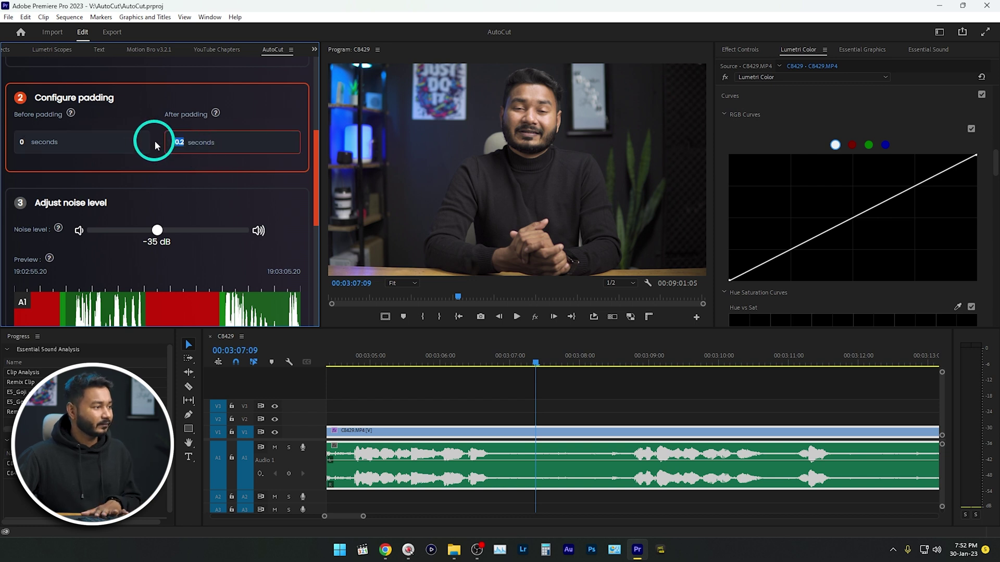
{"action": "type", "text": "0"}
{"action": "scroll", "coordinate": [83, 207], "scroll_direction": "down", "scroll_amount": 3}
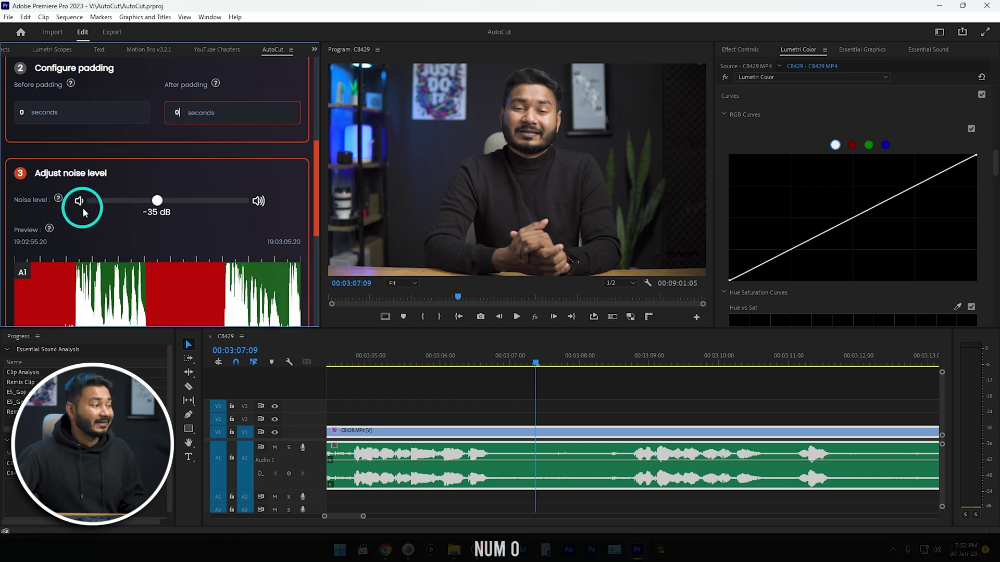
{"action": "scroll", "coordinate": [52, 172], "scroll_direction": "up", "scroll_amount": 3}
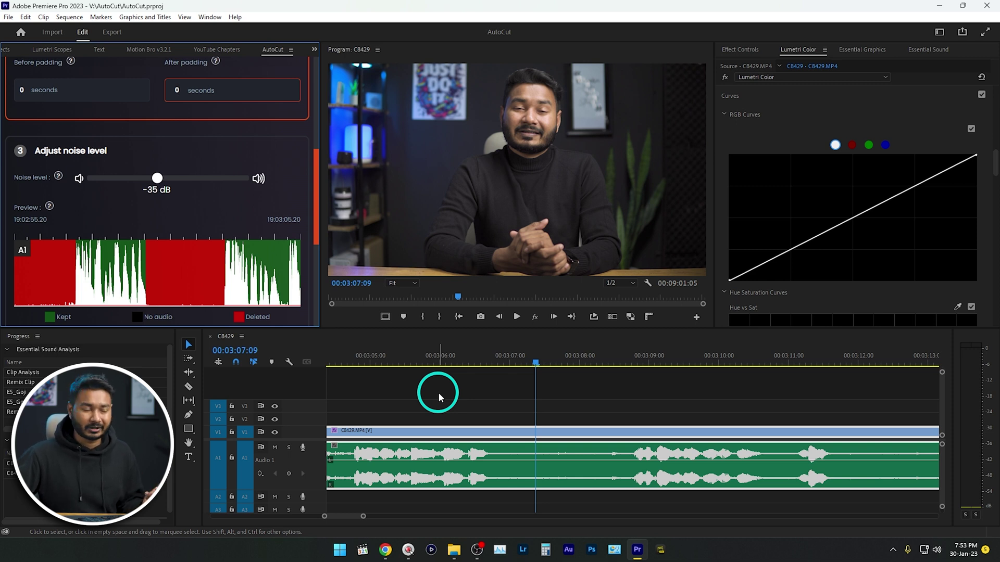
{"action": "left_click", "coordinate": [530, 358]}
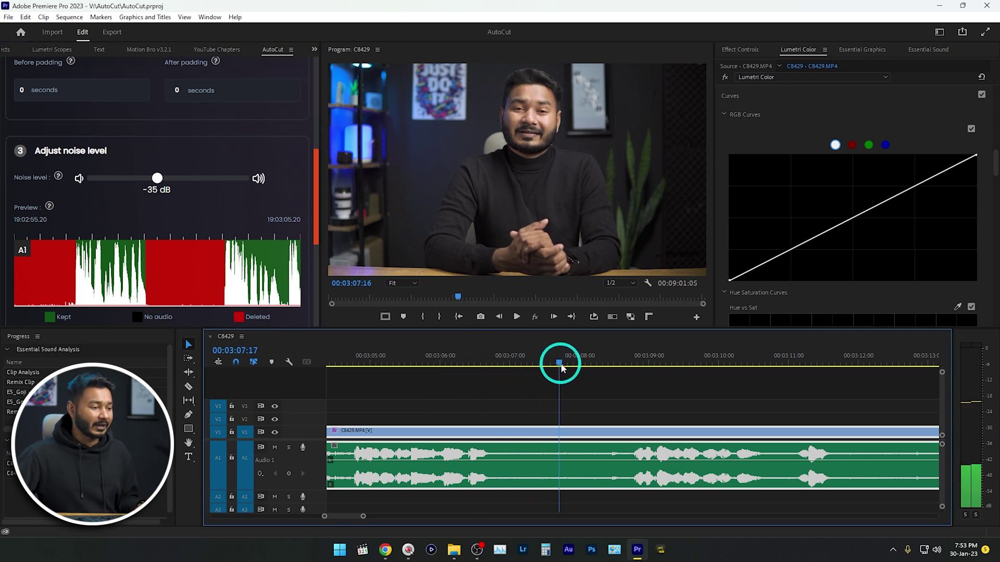
{"action": "left_click", "coordinate": [525, 365]}
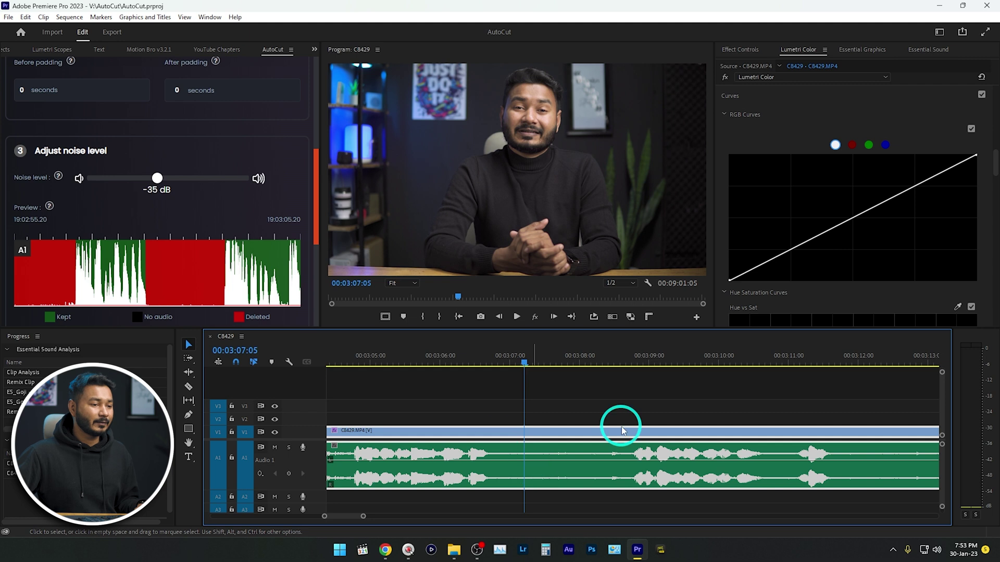
{"action": "key", "text": "space"}
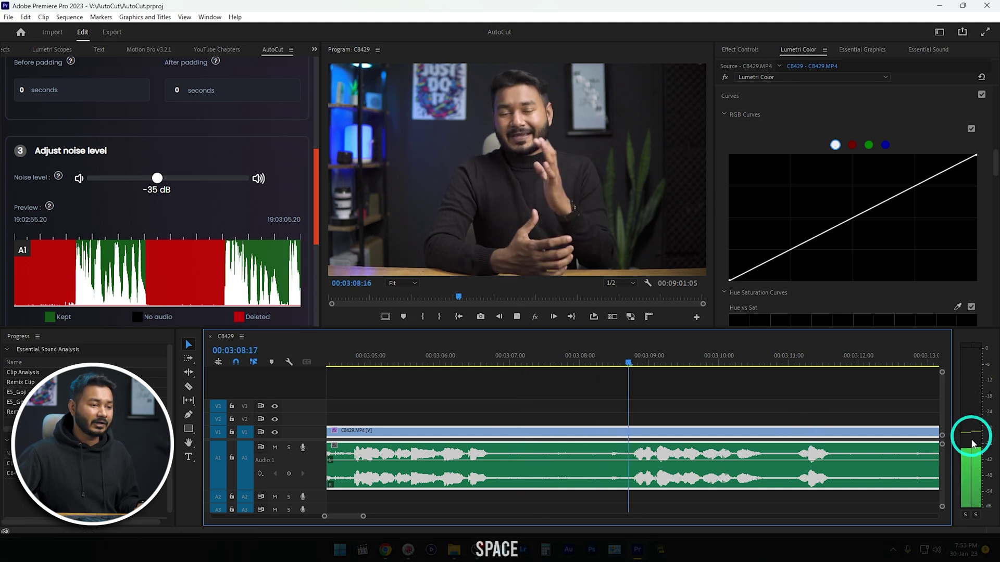
{"action": "left_click_drag", "start_coordinate": [539, 366], "coordinate": [497, 376]}
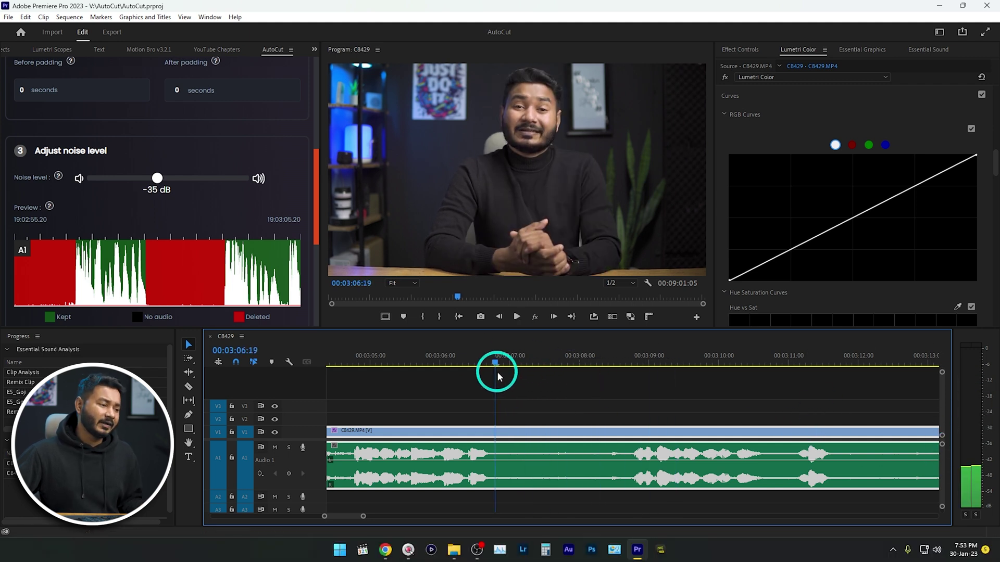
{"action": "key", "text": "space"}
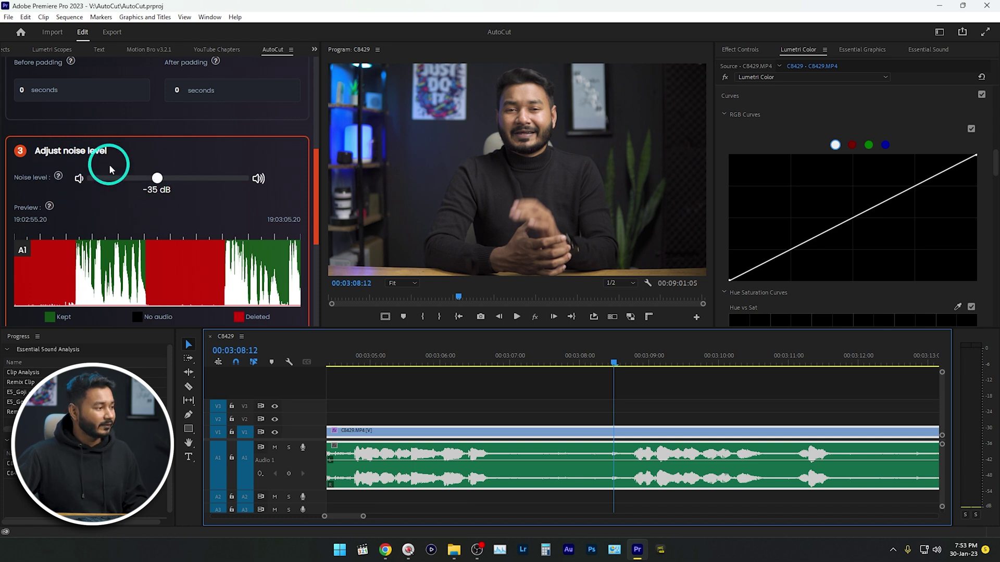
Raise AutoCut's noise threshold to about -31 dB and preview the next 5 seconds of waveform.
{"action": "left_click_drag", "start_coordinate": [161, 184], "coordinate": [175, 183]}
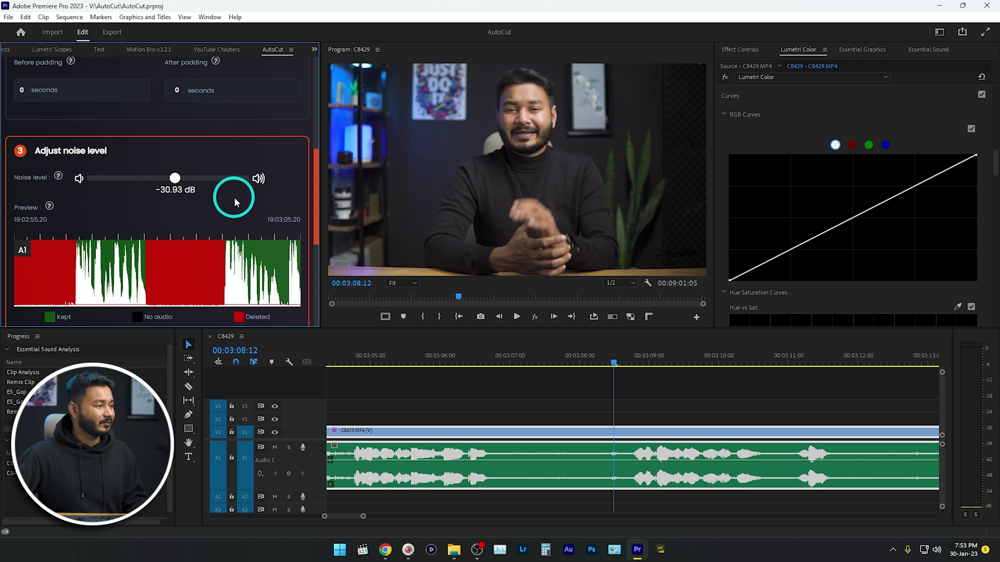
{"action": "scroll", "coordinate": [203, 222], "scroll_direction": "down", "scroll_amount": 2}
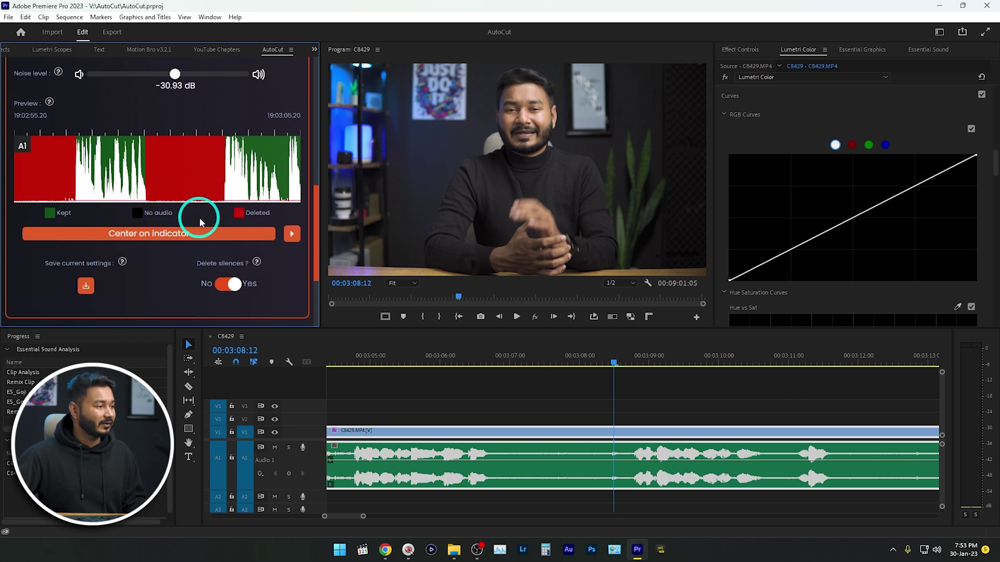
{"action": "left_click", "coordinate": [295, 239]}
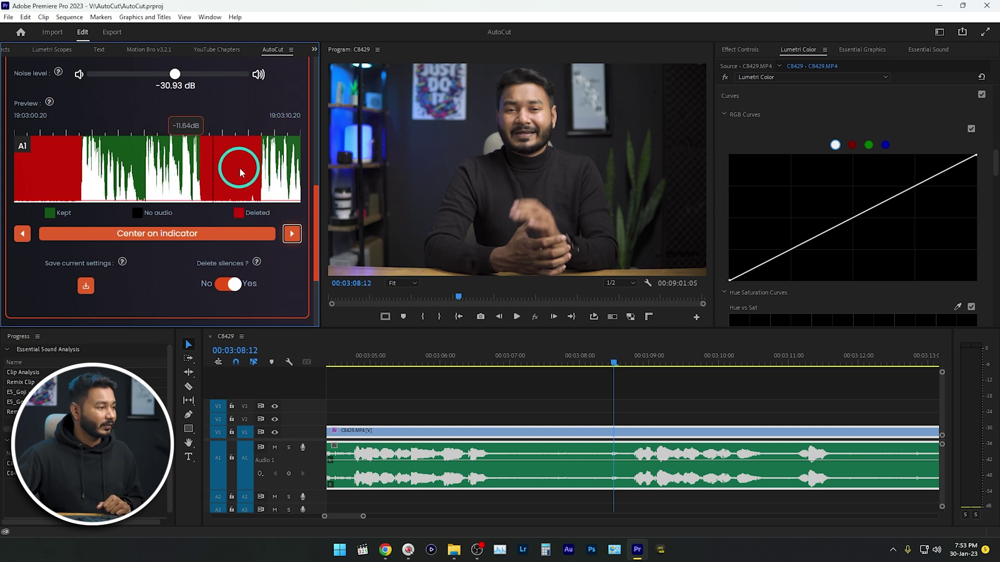
{"action": "scroll", "coordinate": [224, 212], "scroll_direction": "up", "scroll_amount": 2}
{"action": "scroll", "coordinate": [229, 224], "scroll_direction": "down", "scroll_amount": 2}
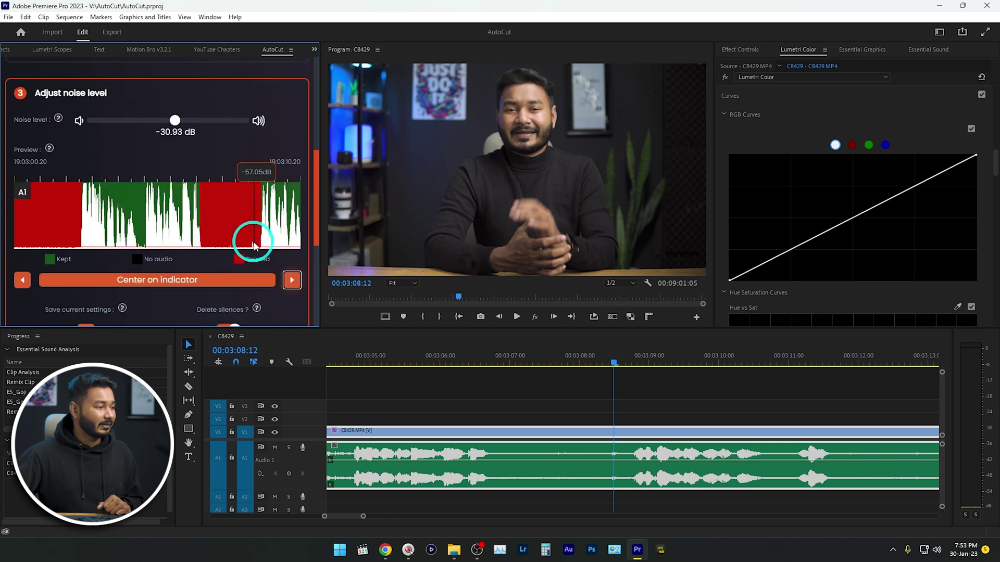
{"action": "scroll", "coordinate": [235, 245], "scroll_direction": "up", "scroll_amount": 1}
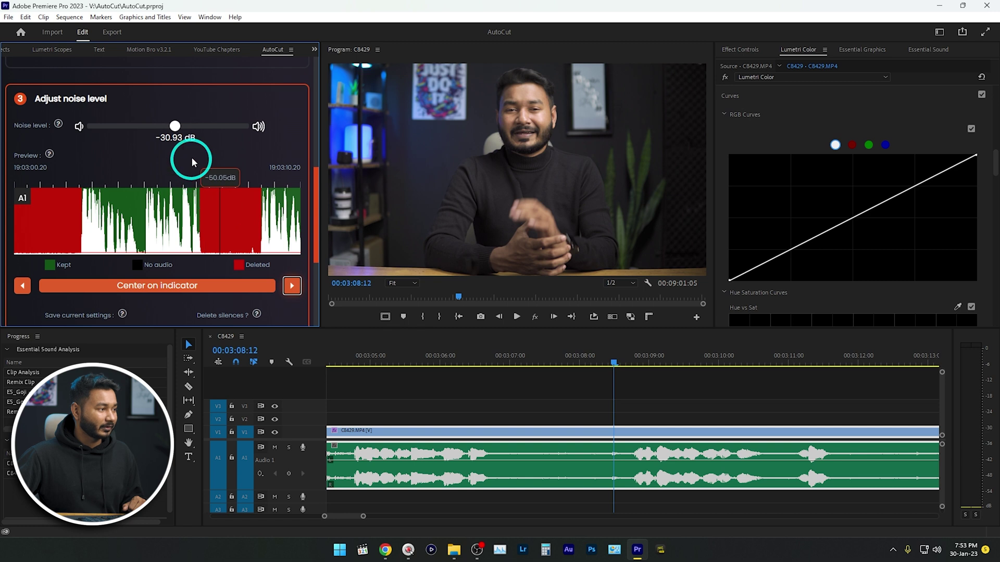
Try a -47.29 dB noise threshold, then return it to -30.69 dB.
{"action": "left_click_drag", "start_coordinate": [149, 127], "coordinate": [135, 126]}
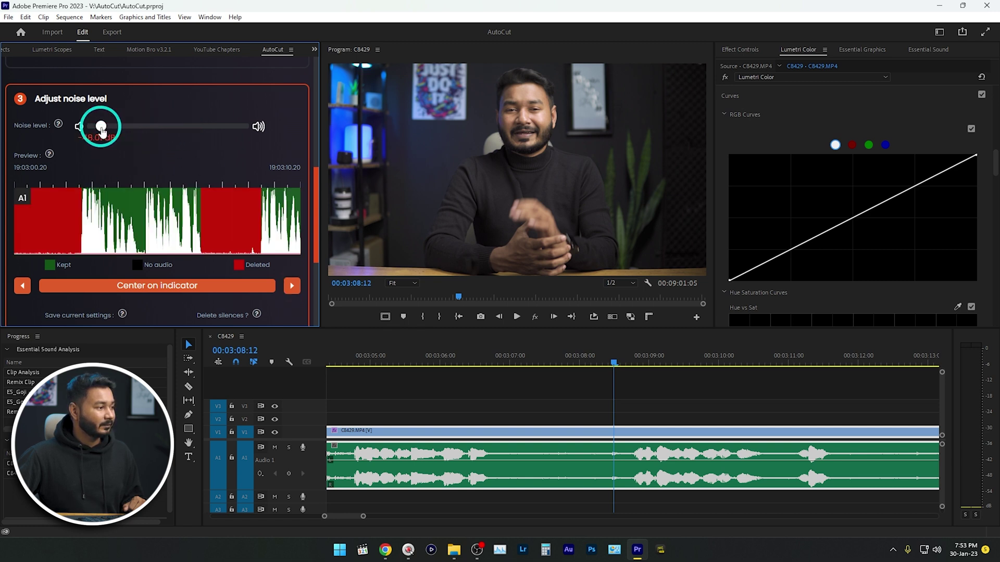
{"action": "left_click_drag", "start_coordinate": [105, 131], "coordinate": [104, 131]}
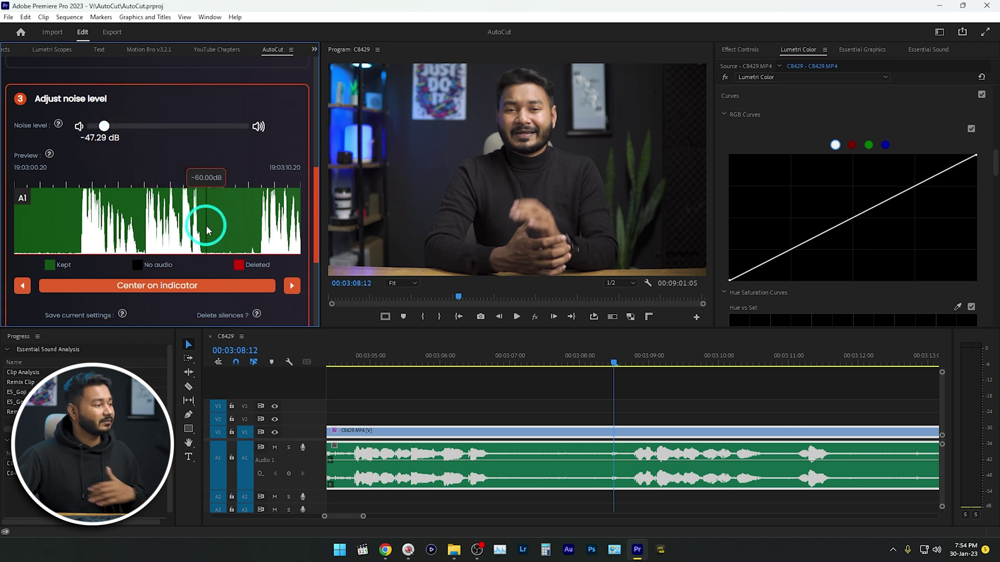
{"action": "left_click_drag", "start_coordinate": [104, 129], "coordinate": [177, 139]}
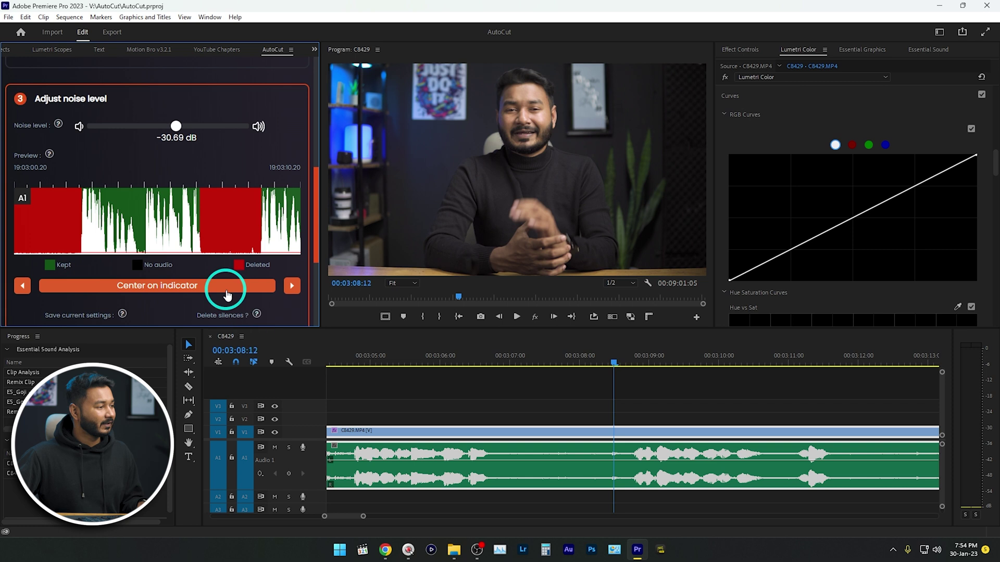
{"action": "scroll", "coordinate": [154, 240], "scroll_direction": "down", "scroll_amount": 1}
{"action": "scroll", "coordinate": [123, 213], "scroll_direction": "up", "scroll_amount": 2}
{"action": "scroll", "coordinate": [120, 213], "scroll_direction": "down", "scroll_amount": 2}
{"action": "scroll", "coordinate": [52, 276], "scroll_direction": "down", "scroll_amount": 2}
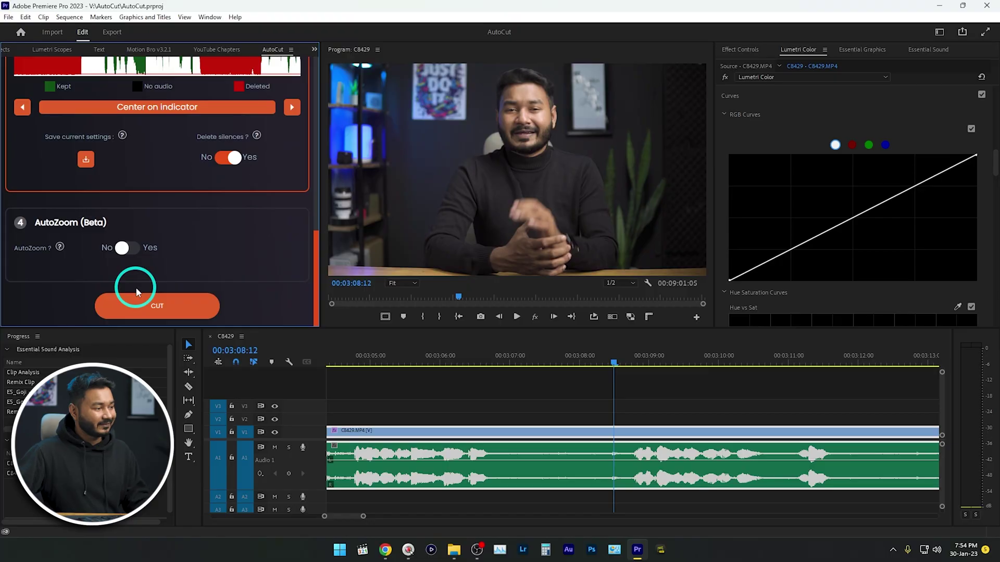
Run AutoCut's CUT on C8429 (18 cuts in 2 seconds) and play back the pieces.
{"action": "left_click", "coordinate": [149, 311]}
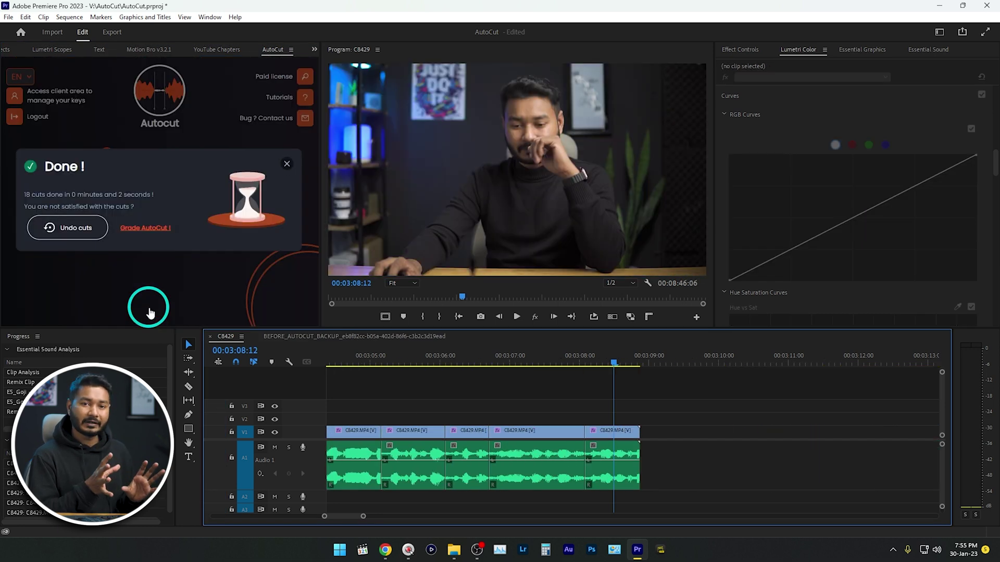
{"action": "scroll", "coordinate": [458, 423], "scroll_direction": "down", "scroll_amount": 5}
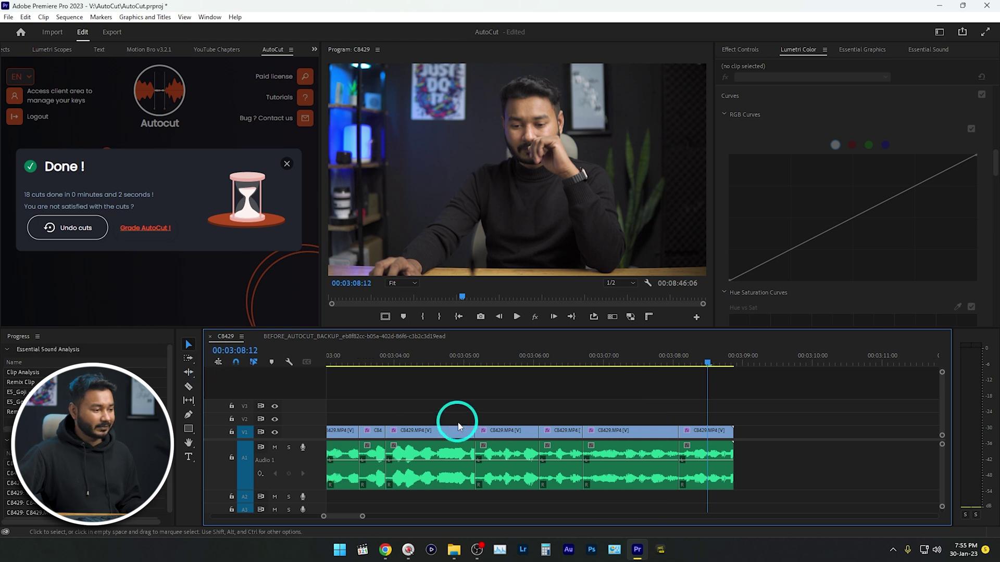
{"action": "scroll", "coordinate": [510, 412], "scroll_direction": "up", "scroll_amount": 5}
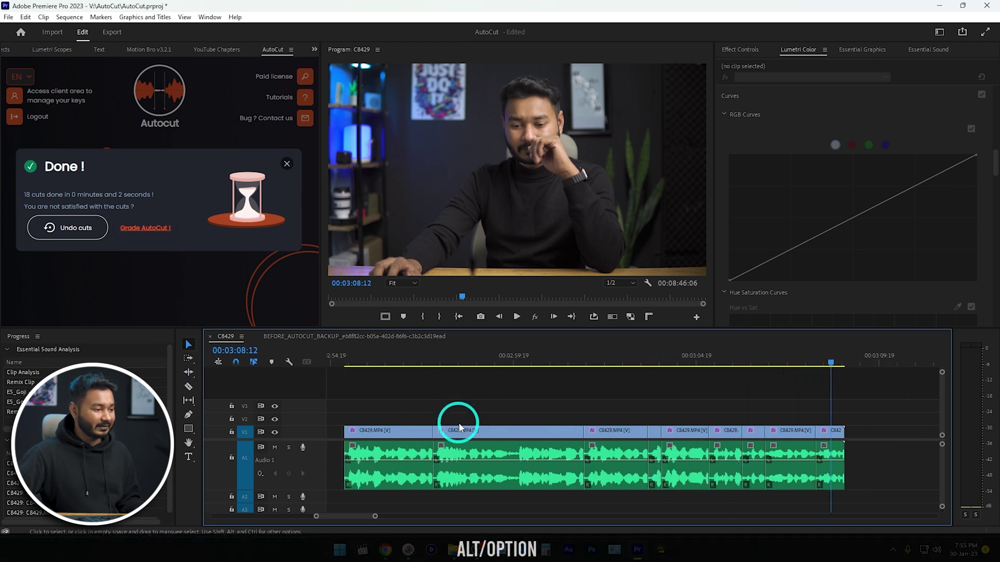
{"action": "key", "text": "space"}
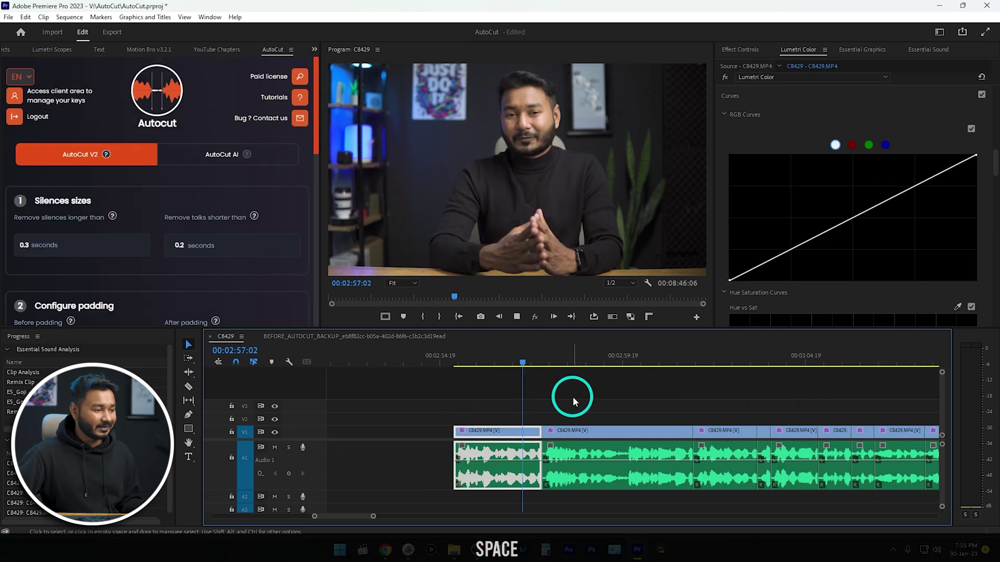
{"action": "scroll", "coordinate": [576, 411], "scroll_direction": "up", "scroll_amount": 3}
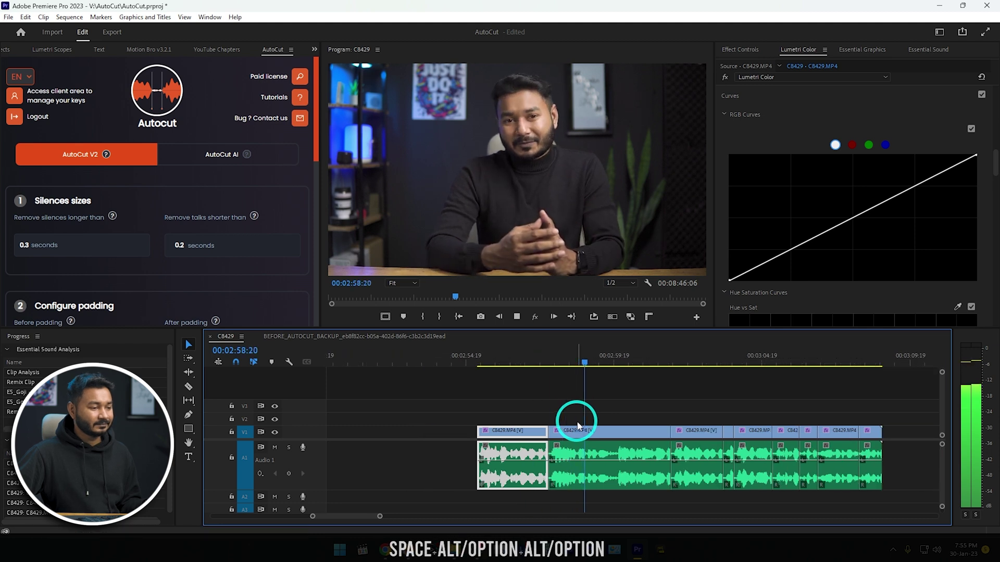
{"action": "scroll", "coordinate": [581, 422], "scroll_direction": "down", "scroll_amount": 3}
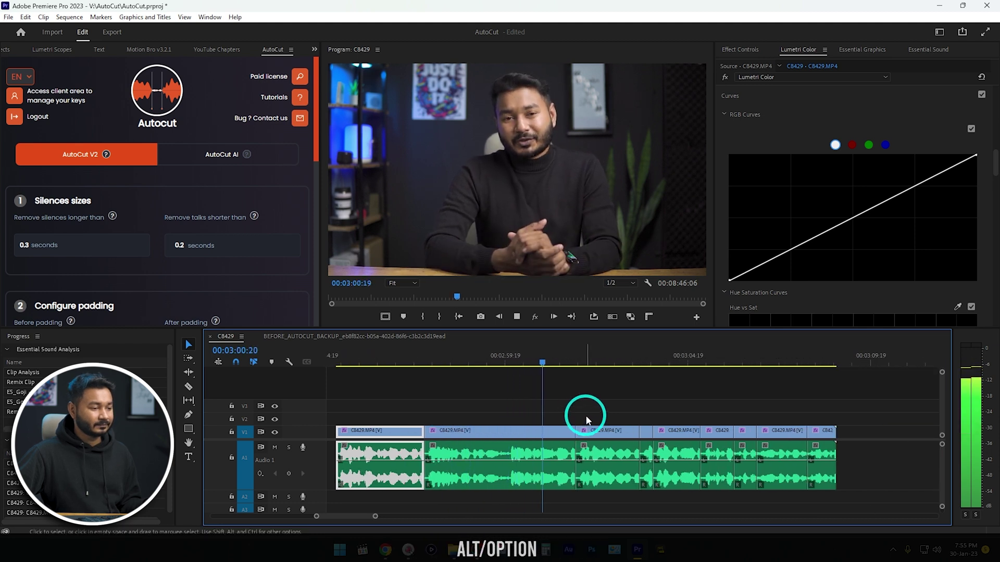
{"action": "key", "text": "space"}
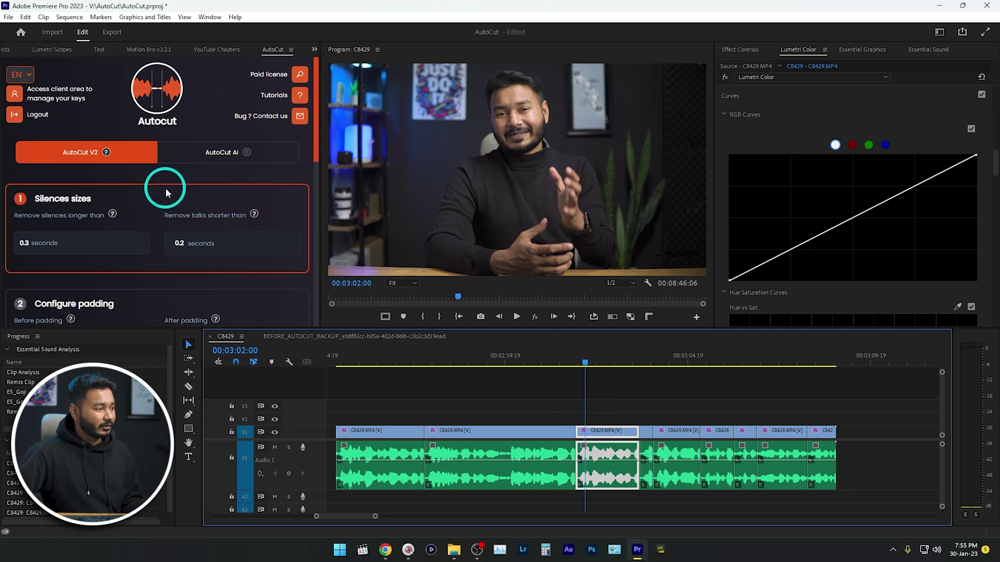
{"action": "scroll", "coordinate": [125, 270], "scroll_direction": "down", "scroll_amount": 10}
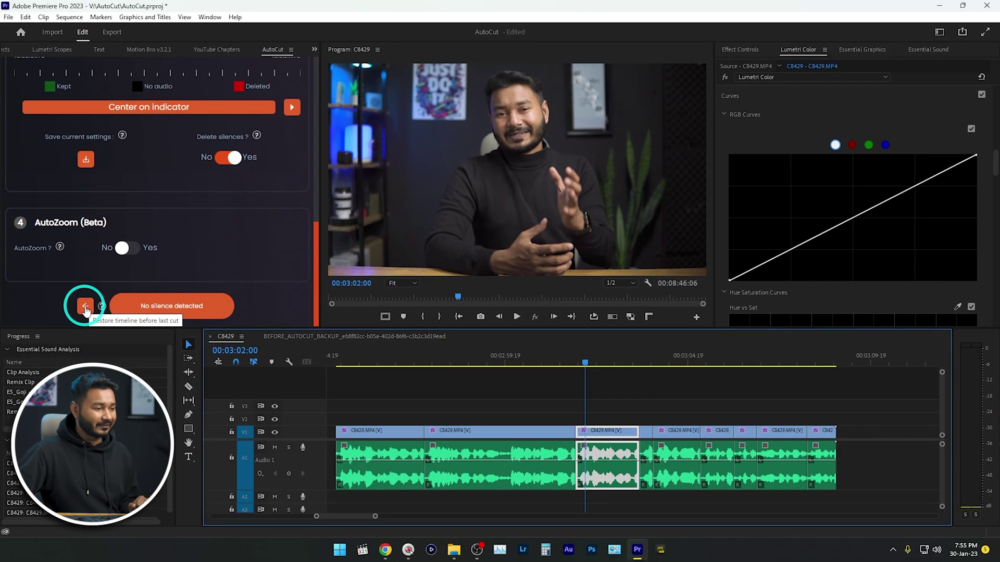
Restore the single uncut C8429 clip and enter 0 for the padding.
{"action": "left_click", "coordinate": [86, 308]}
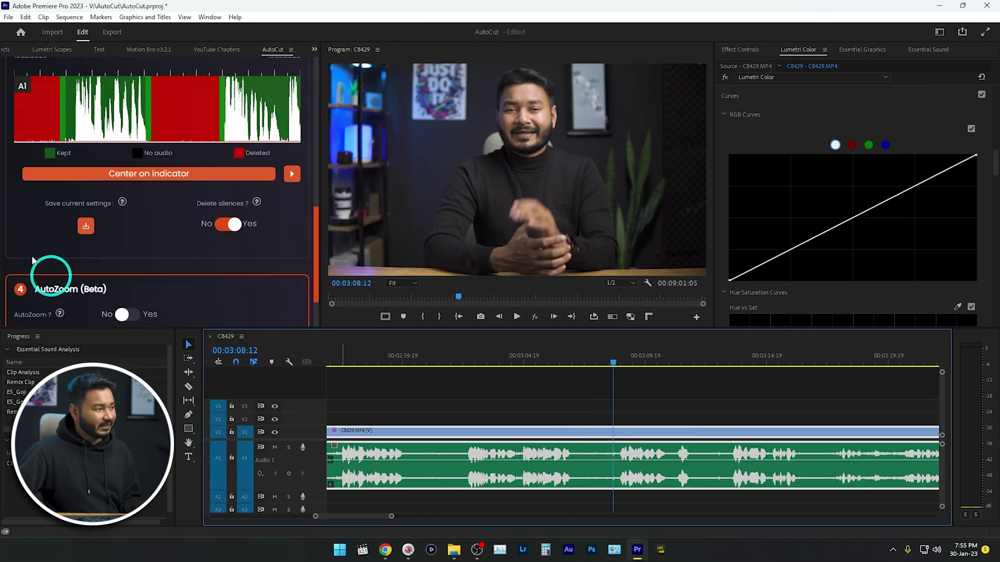
{"action": "scroll", "coordinate": [134, 260], "scroll_direction": "up", "scroll_amount": 10}
{"action": "scroll", "coordinate": [137, 254], "scroll_direction": "down", "scroll_amount": 3}
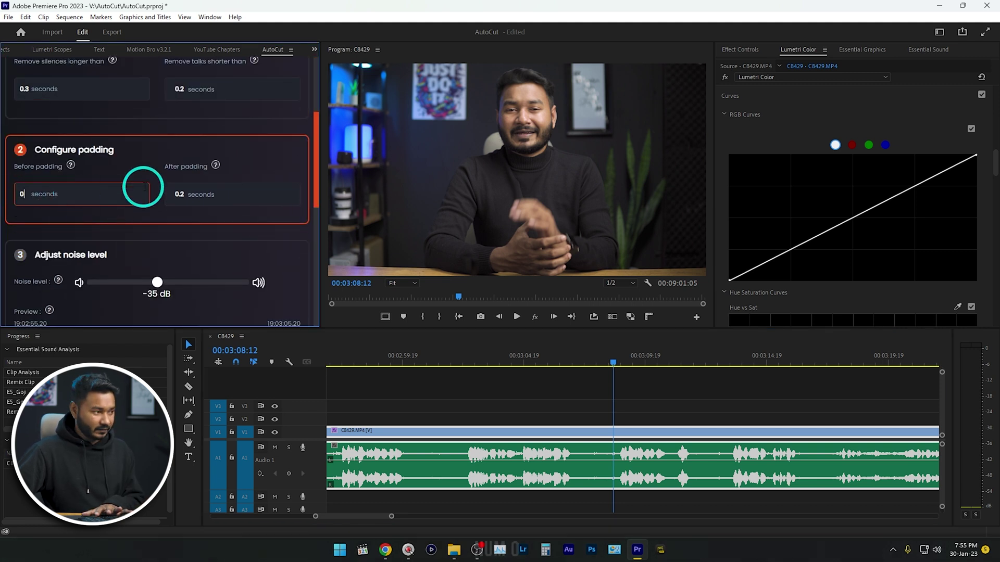
{"action": "type", "text": "00"}
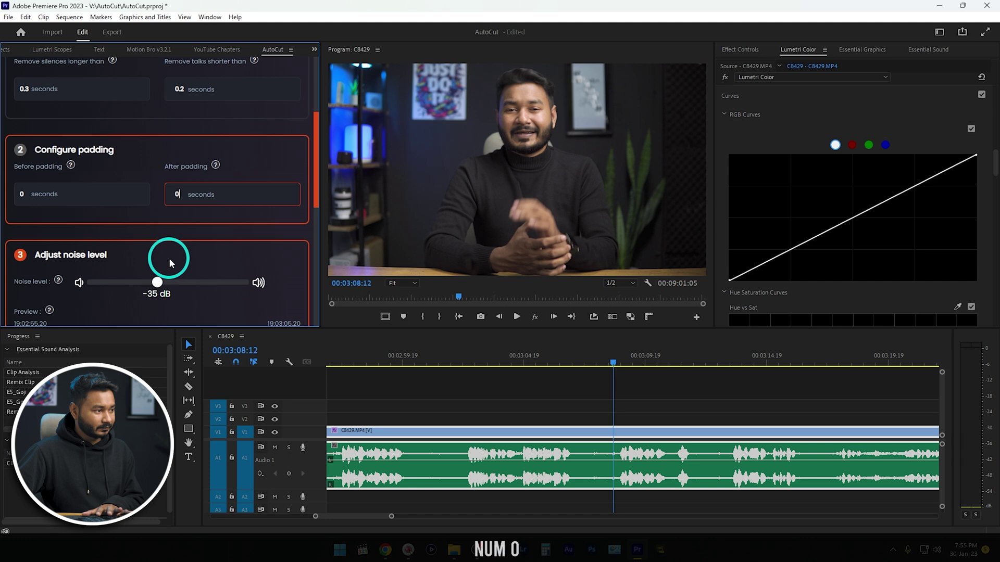
Raise AutoCut's noise level threshold slightly with the slider.
{"action": "left_click_drag", "start_coordinate": [157, 282], "coordinate": [182, 297]}
{"action": "scroll", "coordinate": [232, 283], "scroll_direction": "down", "scroll_amount": 6}
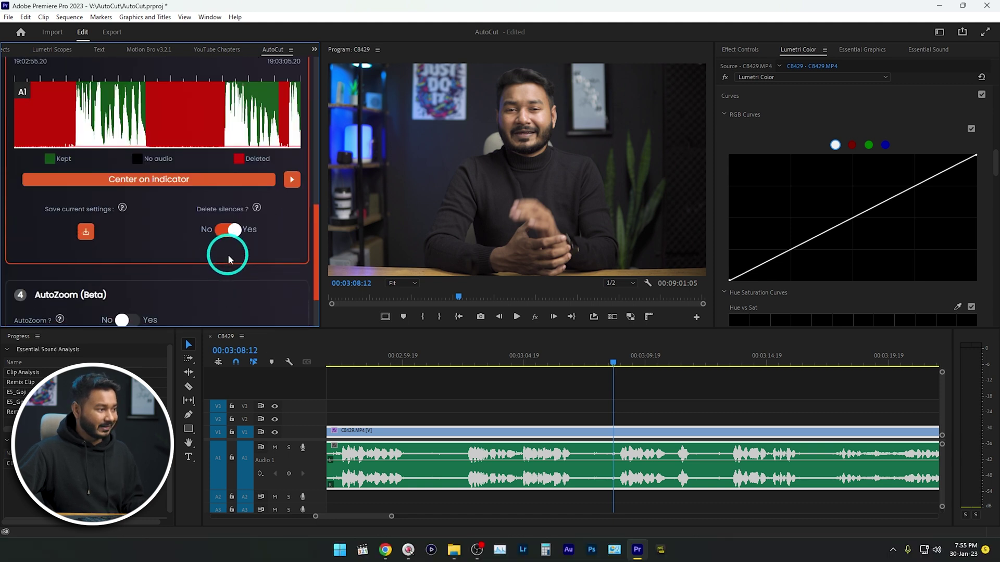
{"action": "mouse_move", "coordinate": [60, 248]}
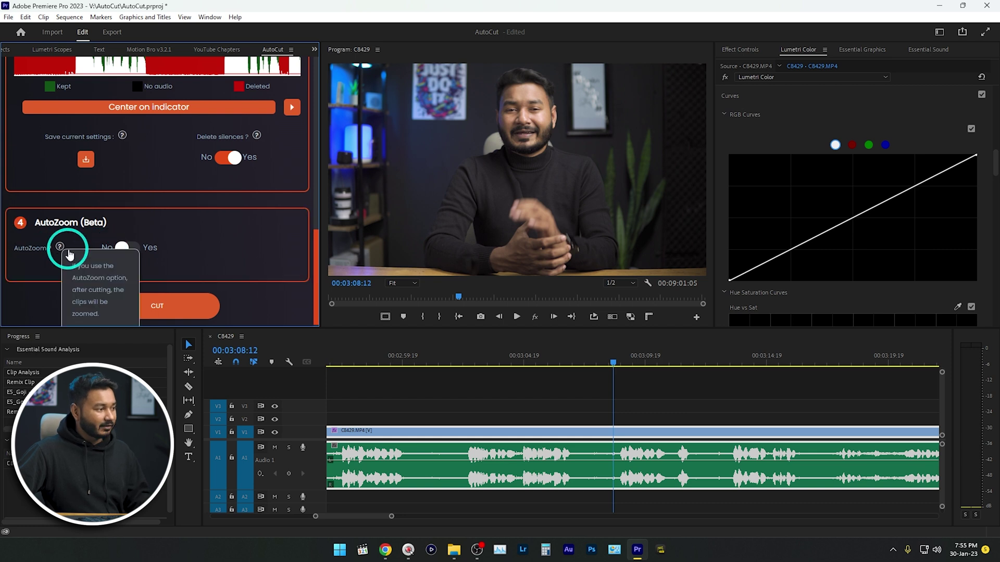
Switch AutoZoom to Yes at x1.21 maximum zoom and enter 25% zoomed sub-clips.
{"action": "left_click", "coordinate": [134, 255]}
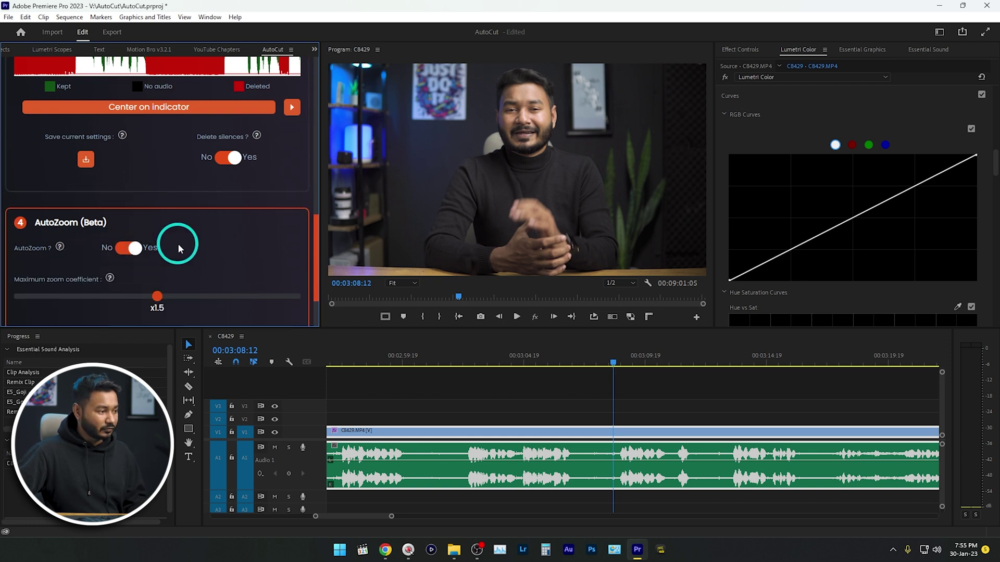
{"action": "scroll", "coordinate": [177, 245], "scroll_direction": "down", "scroll_amount": 2}
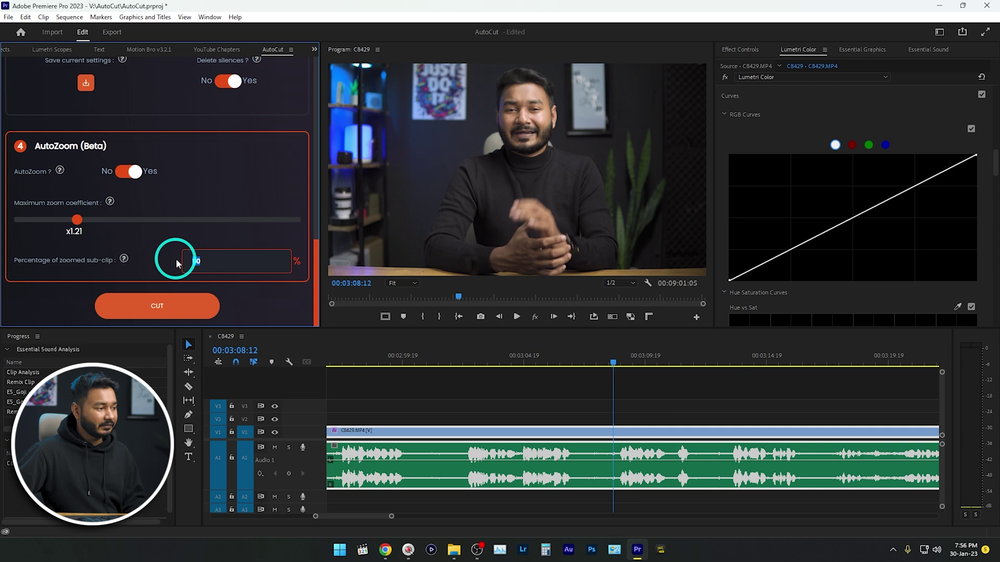
{"action": "type", "text": "25"}
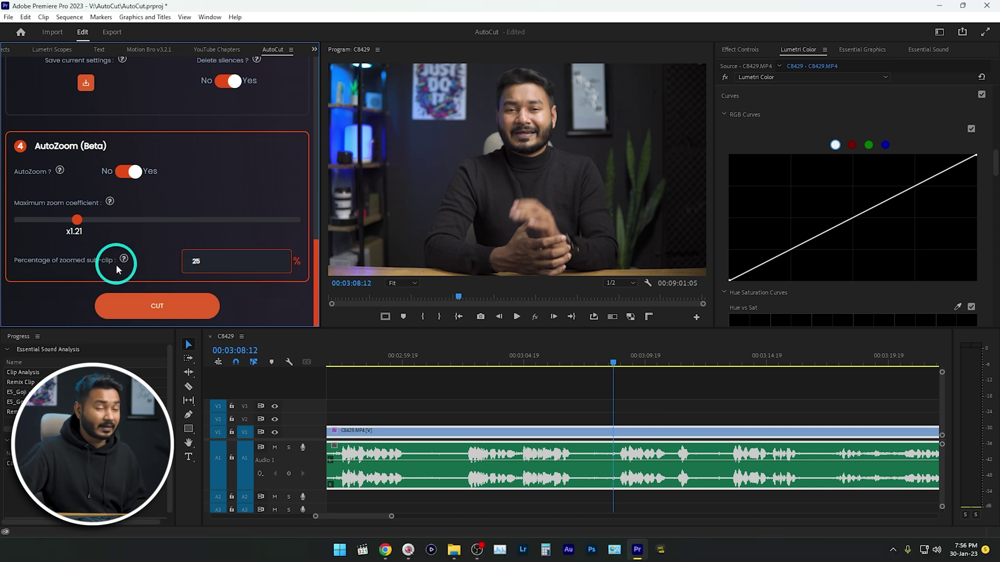
{"action": "left_click", "coordinate": [140, 247]}
Run the AutoZoom silence cut on C8429 and play the zoomed pieces from the first cut.
{"action": "left_click", "coordinate": [167, 311]}
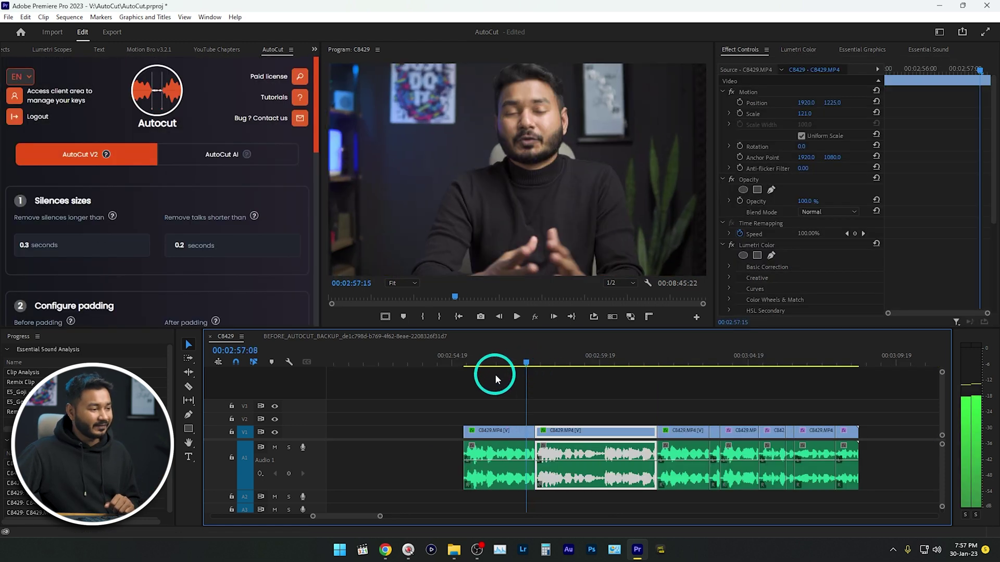
{"action": "left_click", "coordinate": [481, 376]}
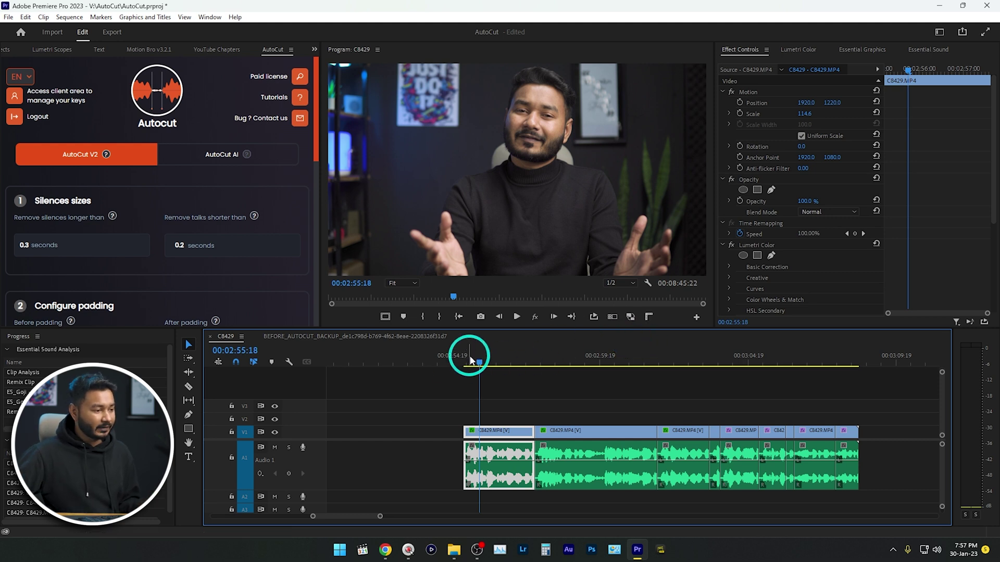
{"action": "key", "text": "space"}
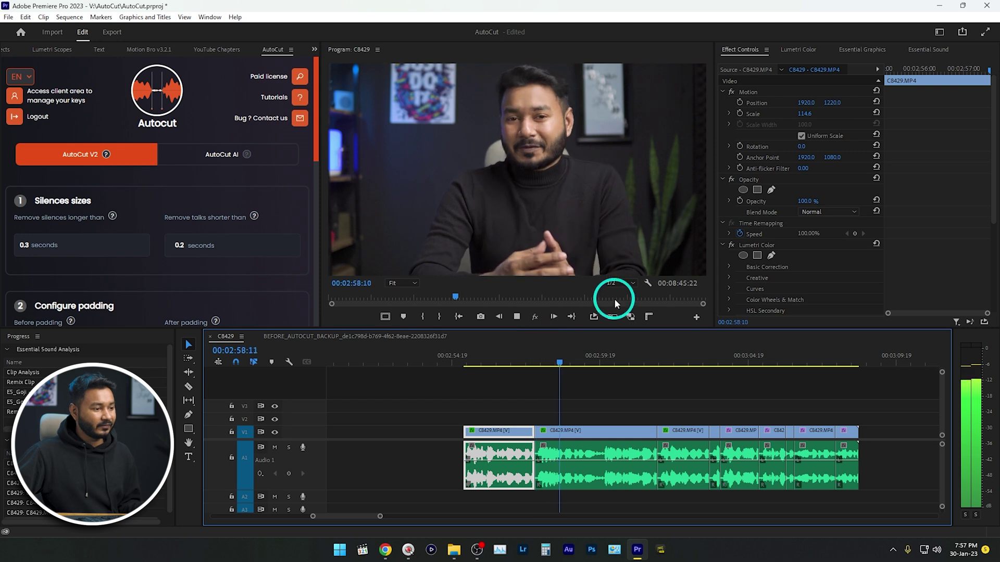
{"action": "scroll", "coordinate": [554, 457], "scroll_direction": "down", "scroll_amount": 3}
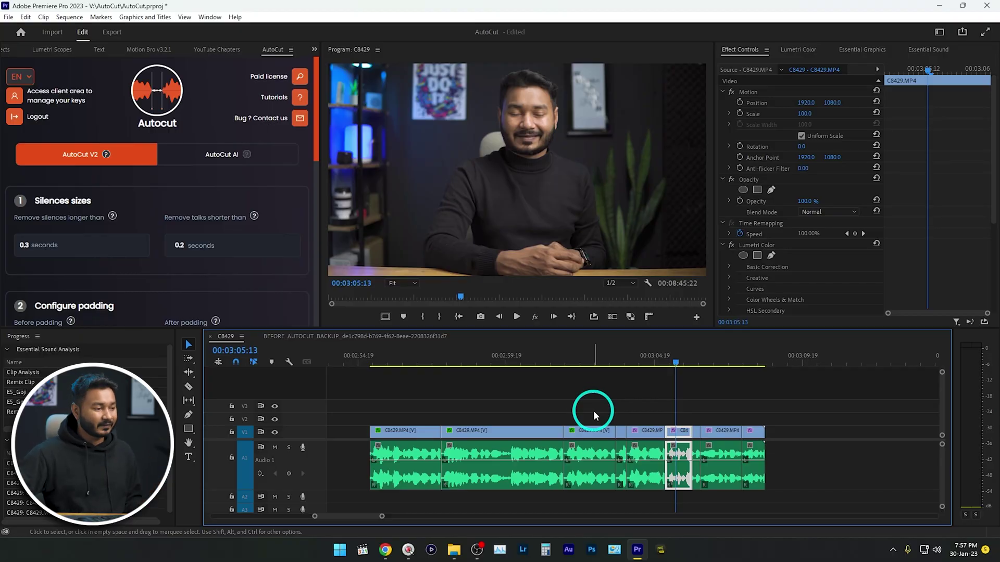
{"action": "scroll", "coordinate": [171, 271], "scroll_direction": "down", "scroll_amount": 10}
Restore the timeline to the single uncut C8429 clip.
{"action": "left_click", "coordinate": [86, 311]}
{"action": "scroll", "coordinate": [614, 438], "scroll_direction": "down", "scroll_amount": 3, "text": "alt"}
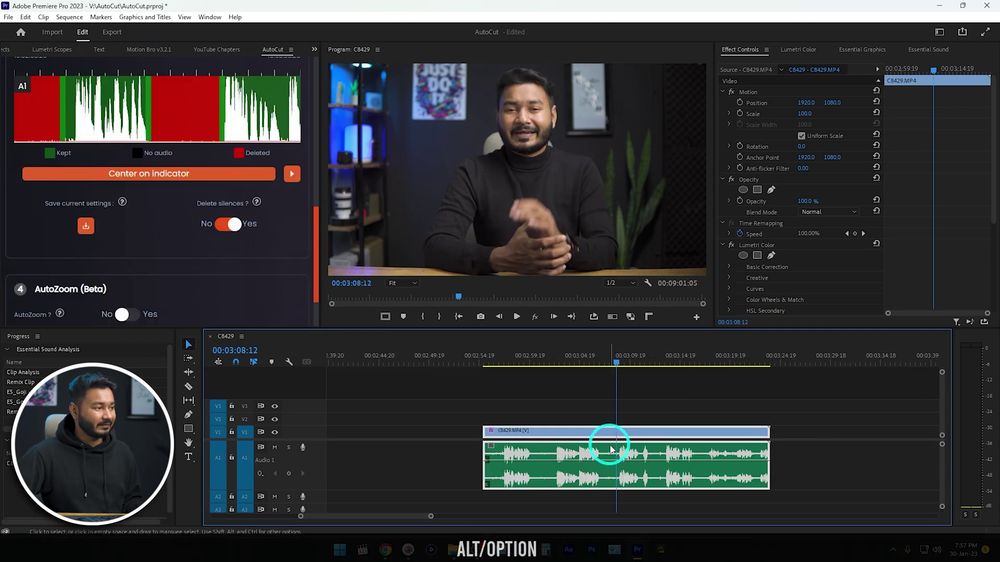
{"action": "scroll", "coordinate": [140, 216], "scroll_direction": "up", "scroll_amount": 15}
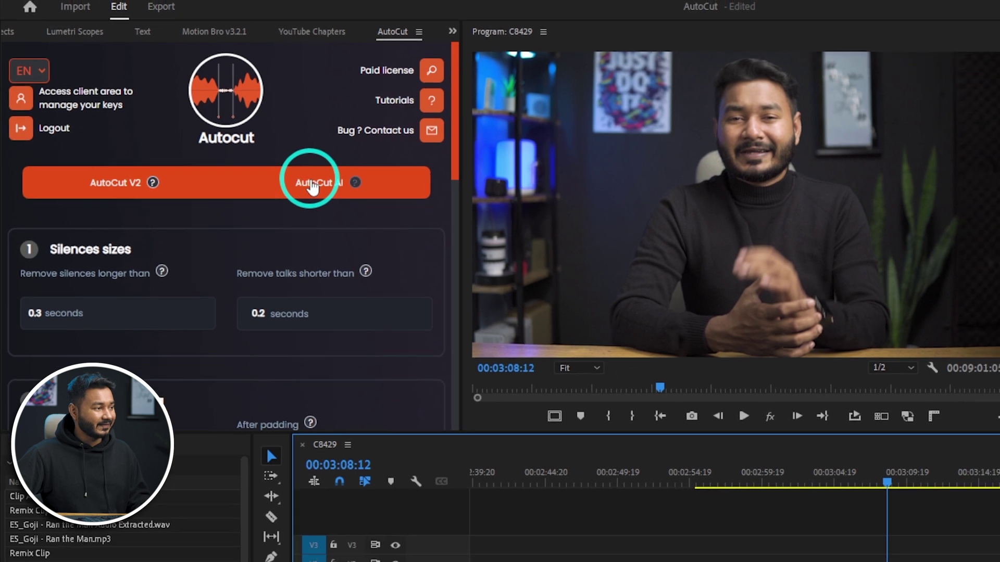
Re-cut C8429 in AutoCut AI mode at aggressiveness 4.
{"action": "left_click", "coordinate": [218, 156]}
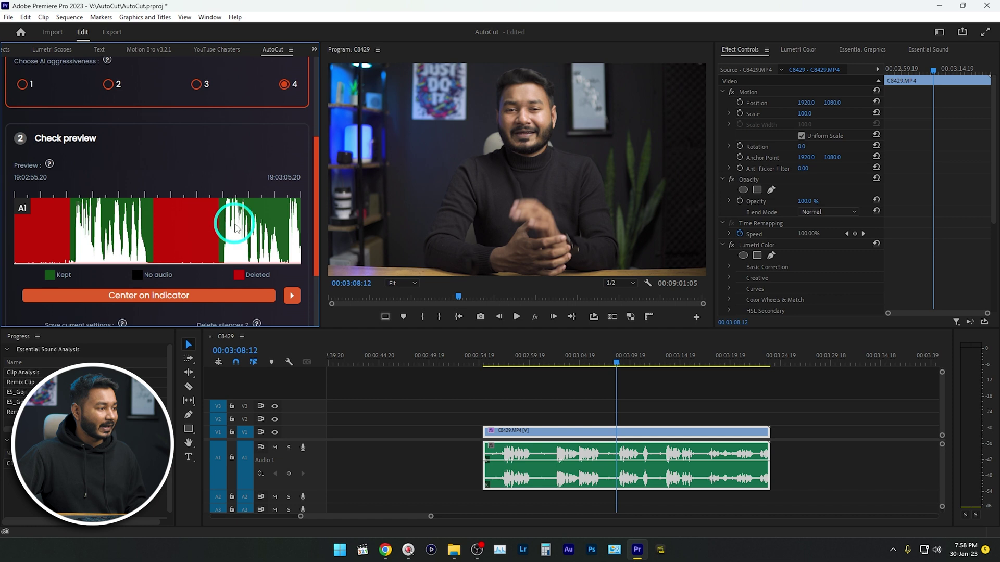
{"action": "scroll", "coordinate": [173, 228], "scroll_direction": "down", "scroll_amount": 2}
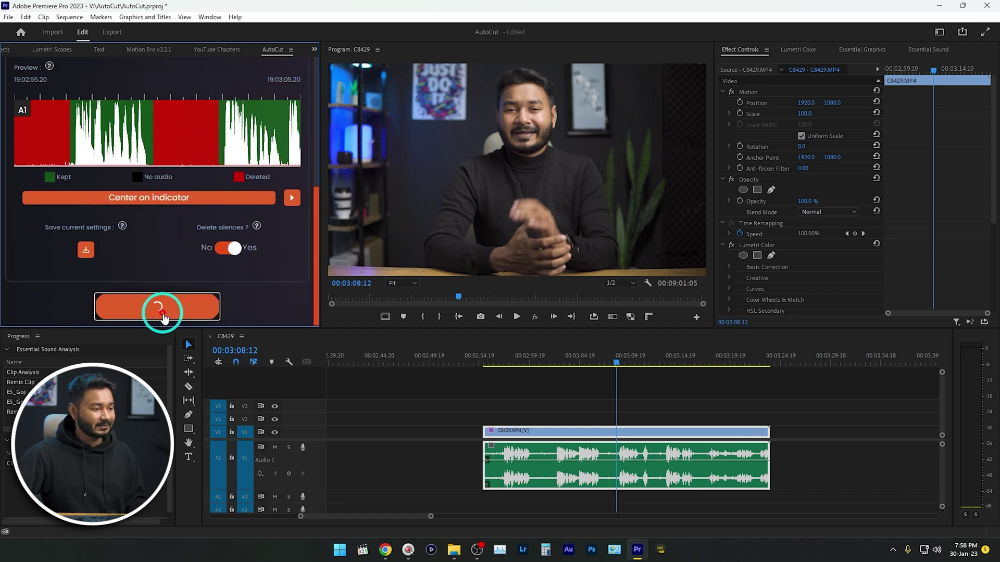
{"action": "left_click", "coordinate": [163, 318]}
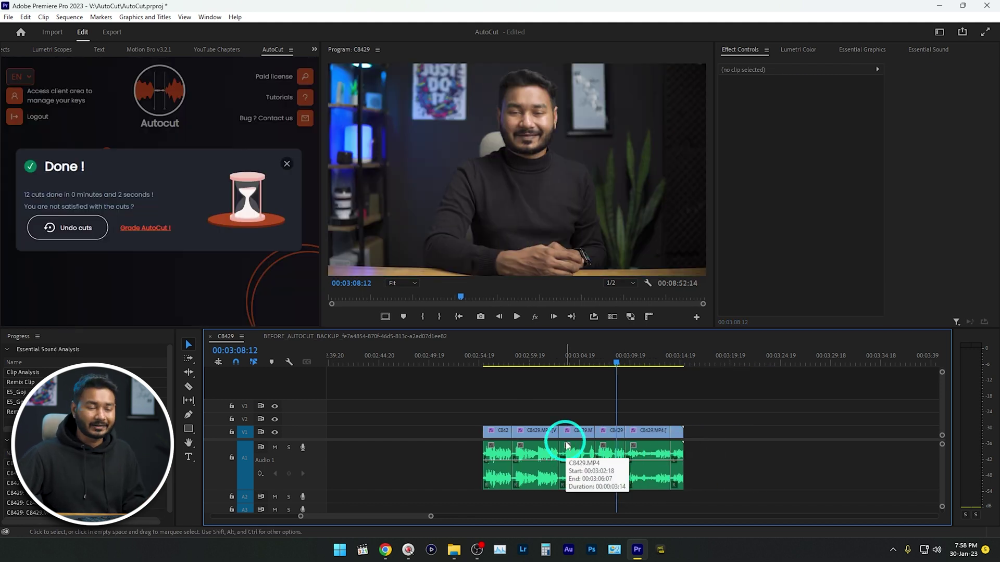
Play the AI-cut C8429 pieces from the first cut, stop, and select the next clip.
{"action": "key", "text": "space"}
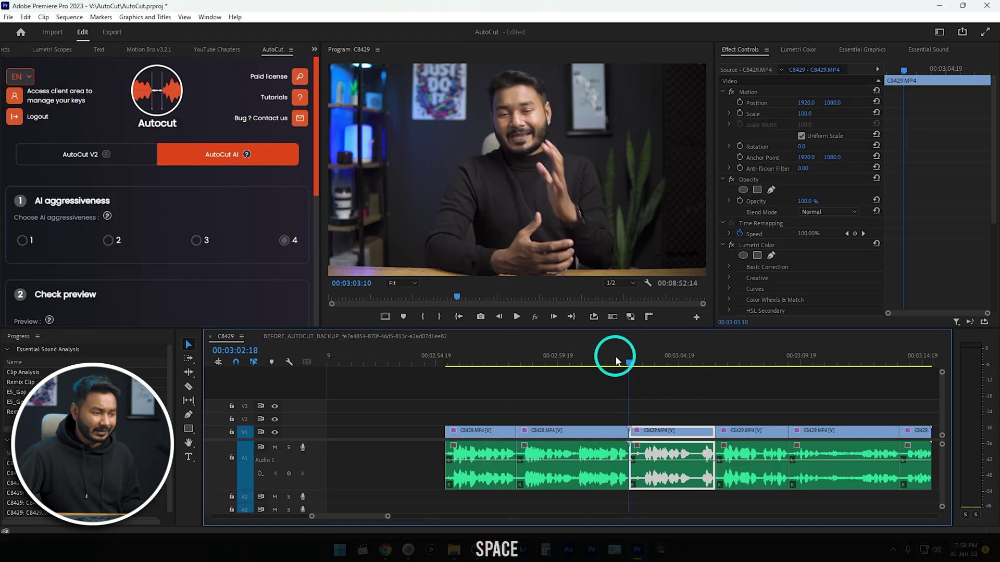
{"action": "left_click", "coordinate": [452, 383]}
{"action": "scroll", "coordinate": [495, 408], "scroll_direction": "down", "scroll_amount": 3, "text": "alt"}
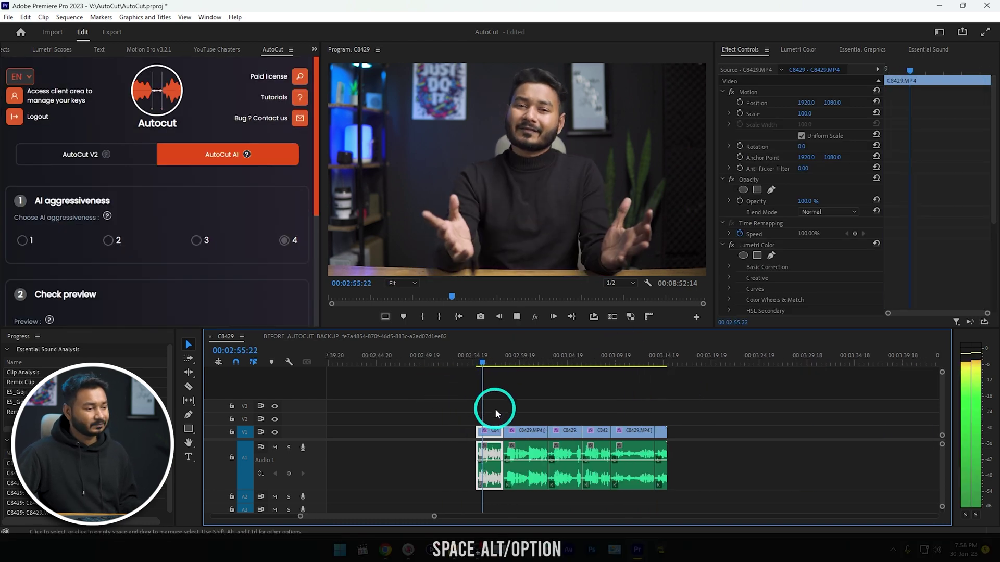
{"action": "scroll", "coordinate": [527, 449], "scroll_direction": "up", "scroll_amount": 3, "text": "alt"}
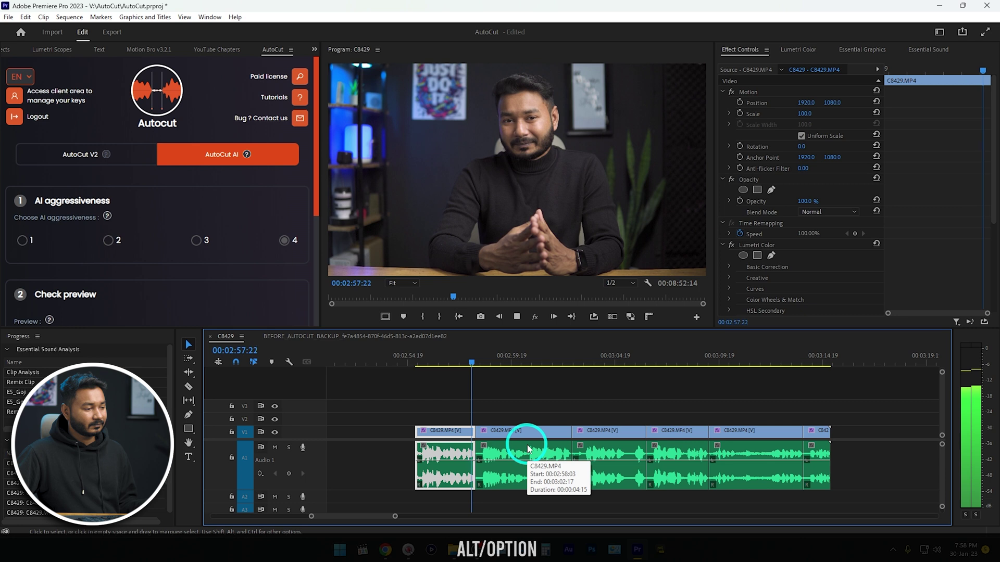
{"action": "key", "text": "space"}
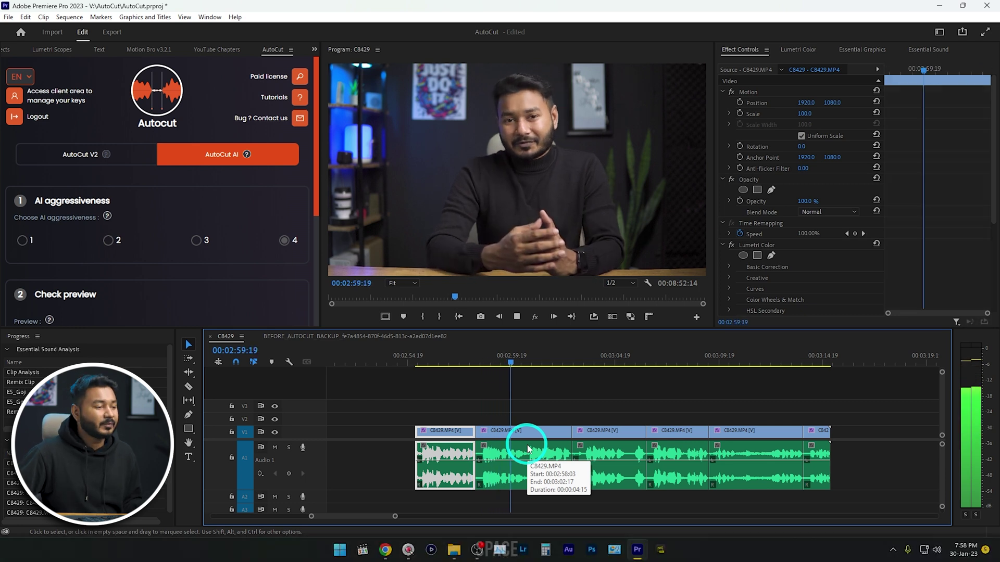
{"action": "left_click", "coordinate": [528, 448]}
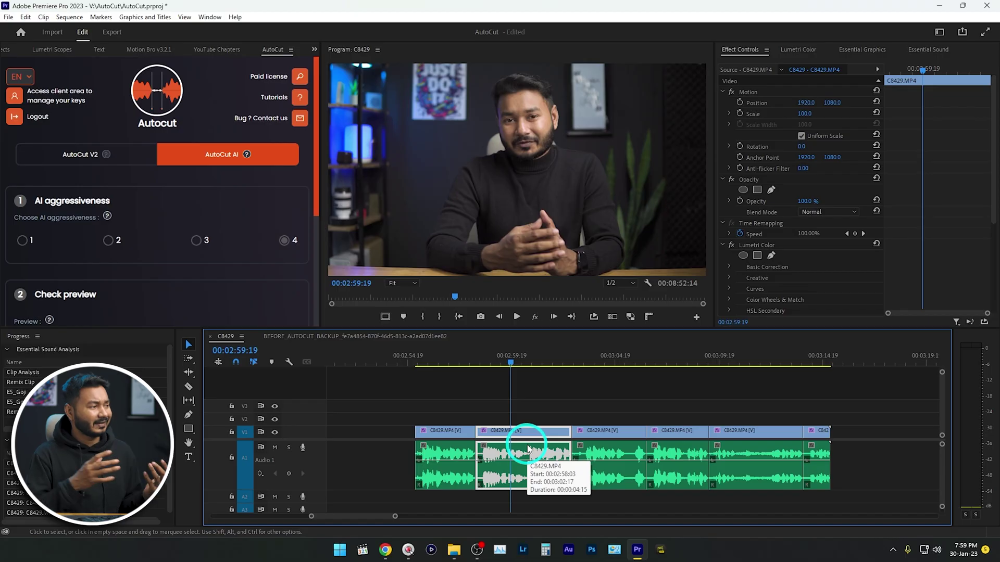
Switch AutoCut to V2 mode and show its silence size settings.
{"action": "left_click", "coordinate": [70, 165]}
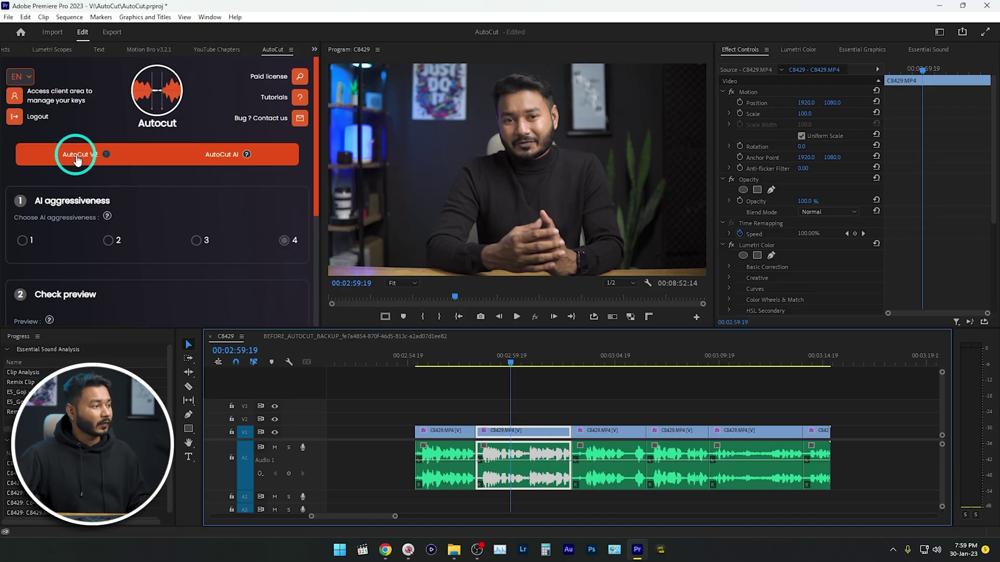
{"action": "left_click", "coordinate": [118, 158]}
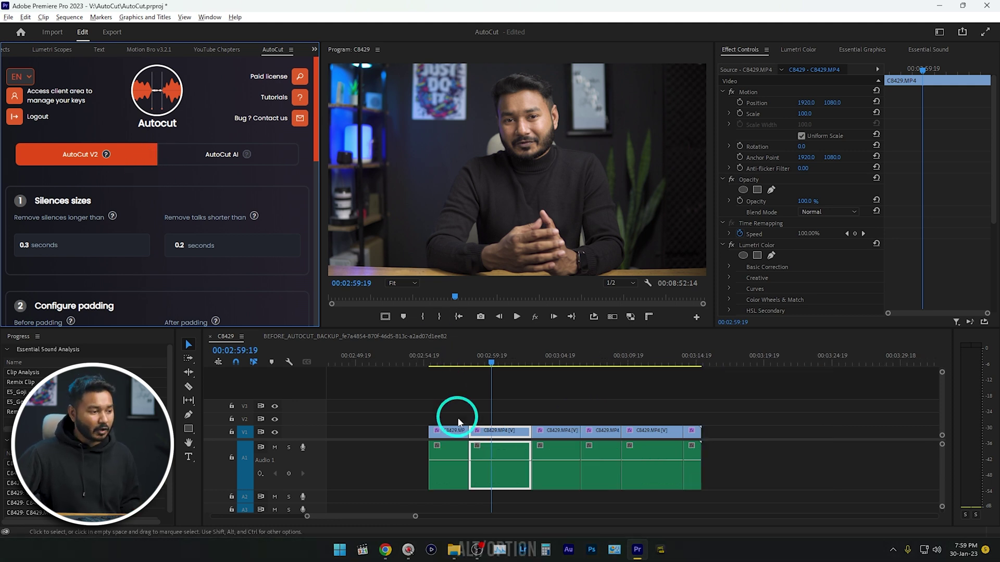
{"action": "scroll", "coordinate": [463, 416], "scroll_direction": "down", "scroll_amount": 5}
{"action": "scroll", "coordinate": [520, 418], "scroll_direction": "down", "scroll_amount": 5}
{"action": "scroll", "coordinate": [558, 352], "scroll_direction": "up", "scroll_amount": 3}
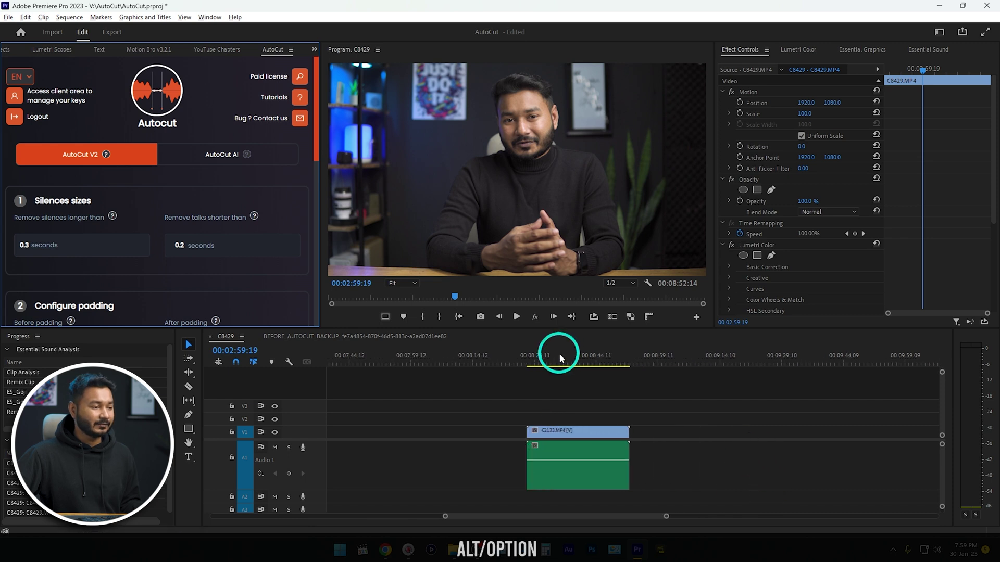
Play clip C2133 from its start near 00:08:27, then stop.
{"action": "left_click", "coordinate": [509, 363]}
{"action": "scroll", "coordinate": [617, 440], "scroll_direction": "up", "scroll_amount": 3}
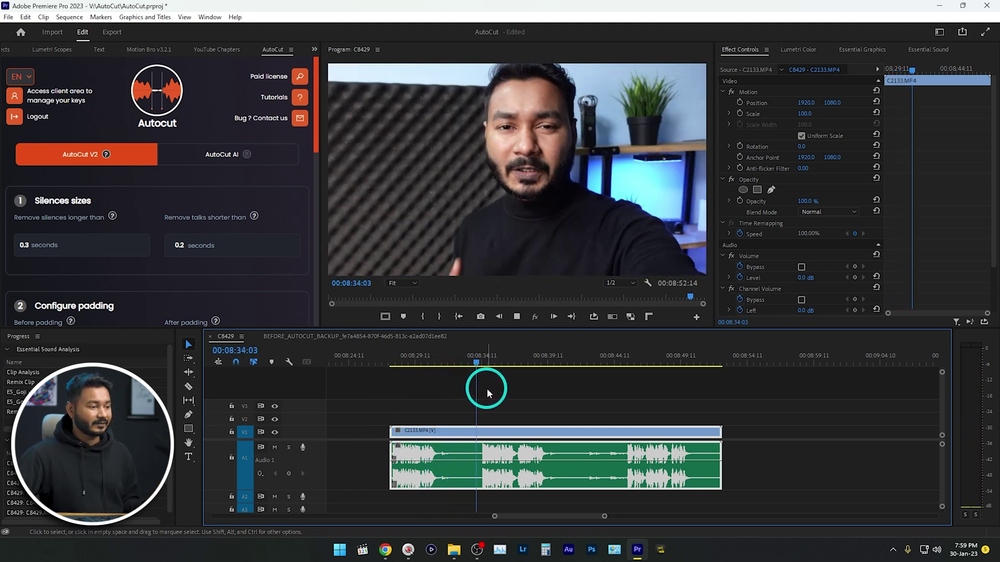
{"action": "key", "text": "space"}
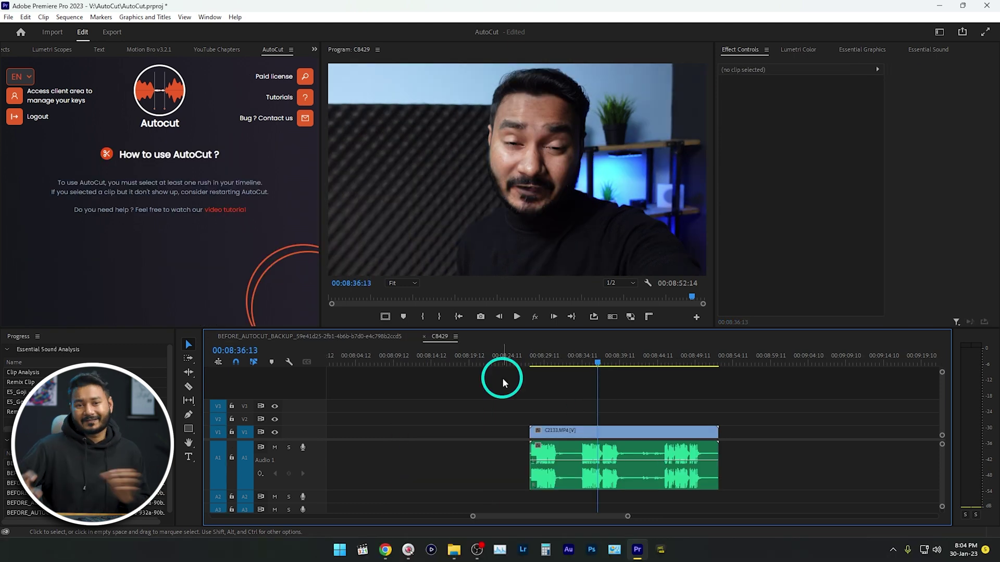
Select C2133 and set the minimum silence length to 0.4 seconds.
{"action": "left_click", "coordinate": [664, 467]}
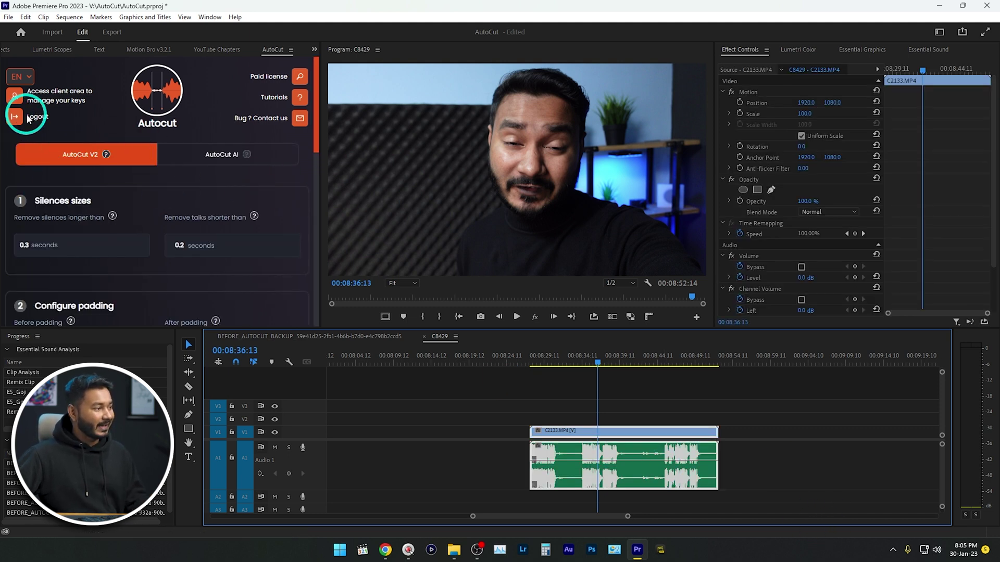
{"action": "left_click", "coordinate": [110, 220]}
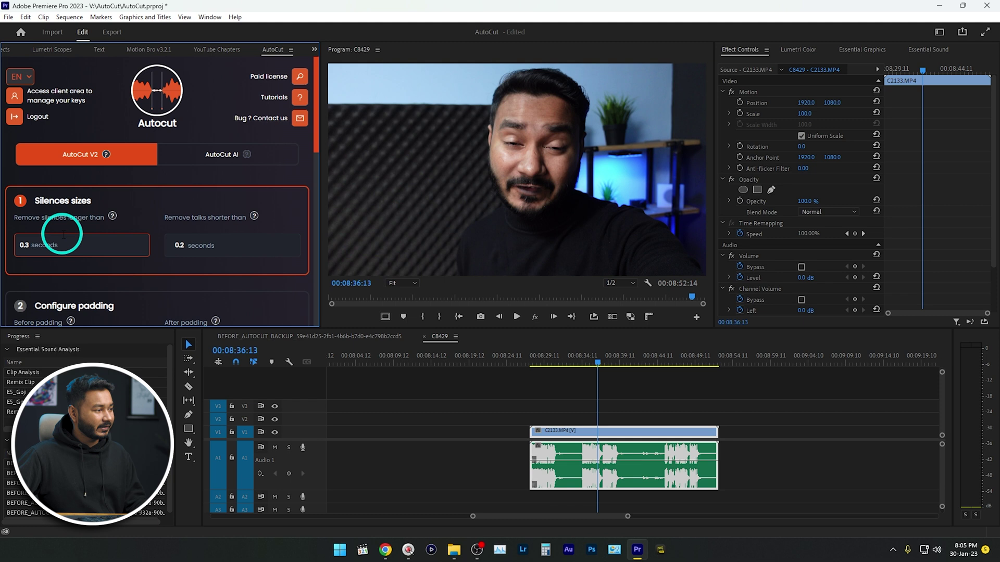
{"action": "scroll", "coordinate": [63, 234], "scroll_direction": "down", "scroll_amount": 1}
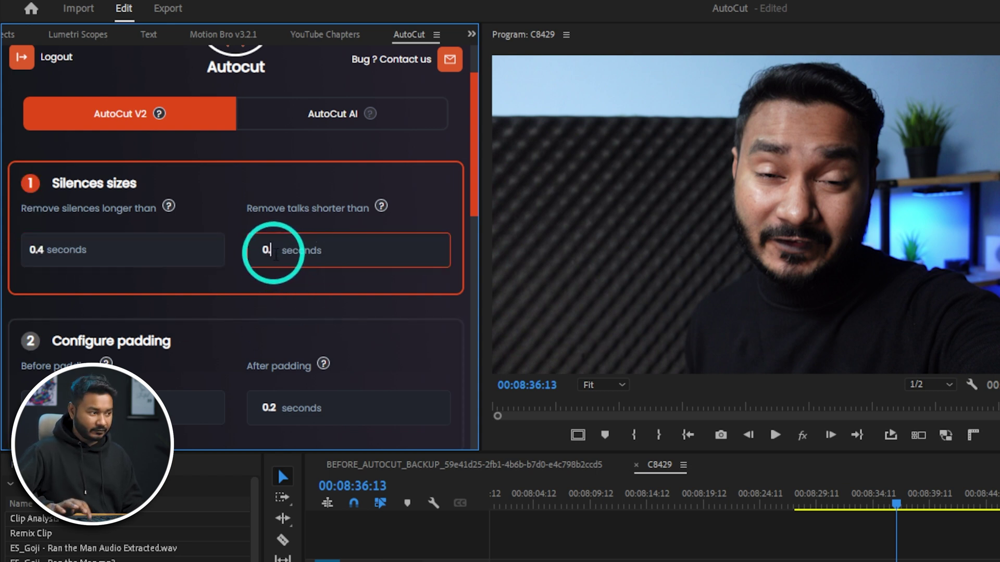
{"action": "scroll", "coordinate": [179, 358], "scroll_direction": "down", "scroll_amount": 4}
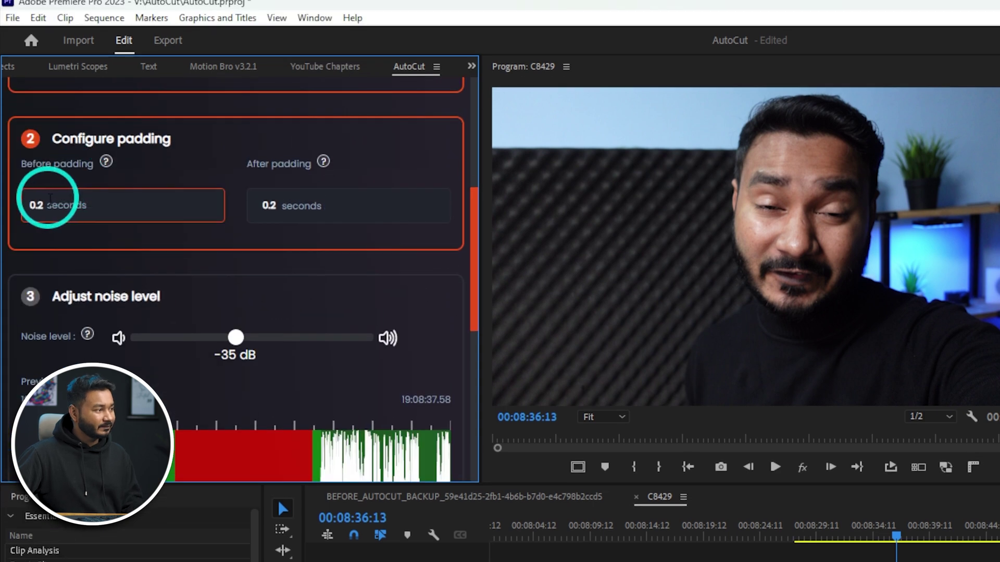
Set before padding to 0 and clear the after padding value.
{"action": "left_click_drag", "start_coordinate": [42, 205], "coordinate": [9, 209]}
{"action": "type", "text": "0"}
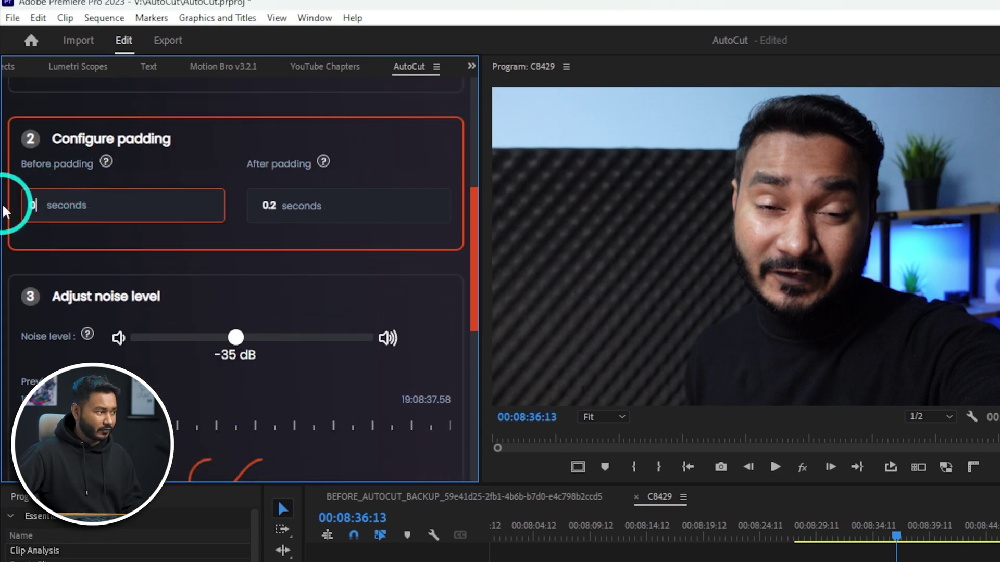
{"action": "left_click_drag", "start_coordinate": [279, 207], "coordinate": [227, 218]}
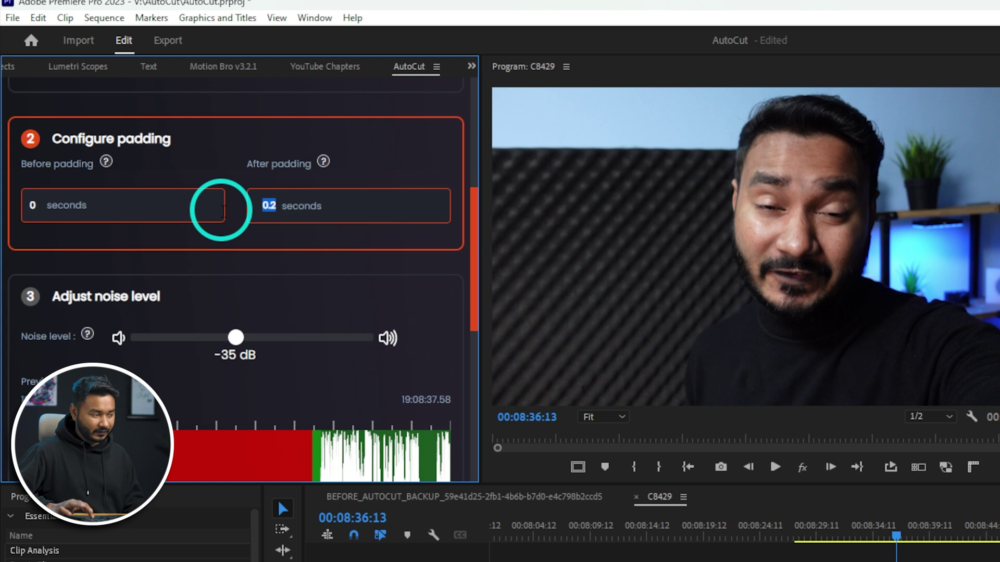
{"action": "key", "text": "BackSpace"}
Raise the noise level to -28.4 dB and cut the silences from C2133.
{"action": "scroll", "coordinate": [228, 260], "scroll_direction": "down", "scroll_amount": 5}
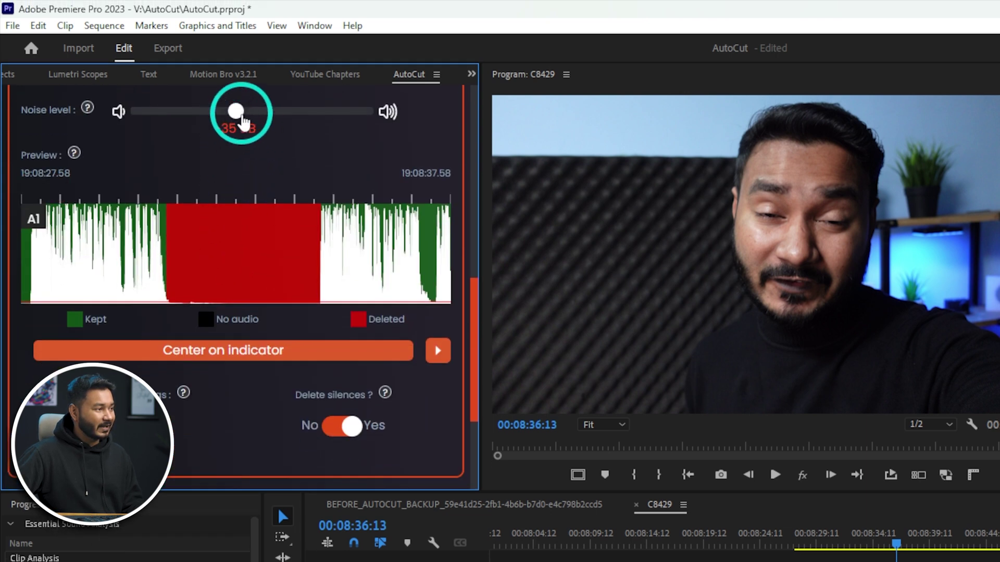
{"action": "left_click_drag", "start_coordinate": [242, 123], "coordinate": [282, 133]}
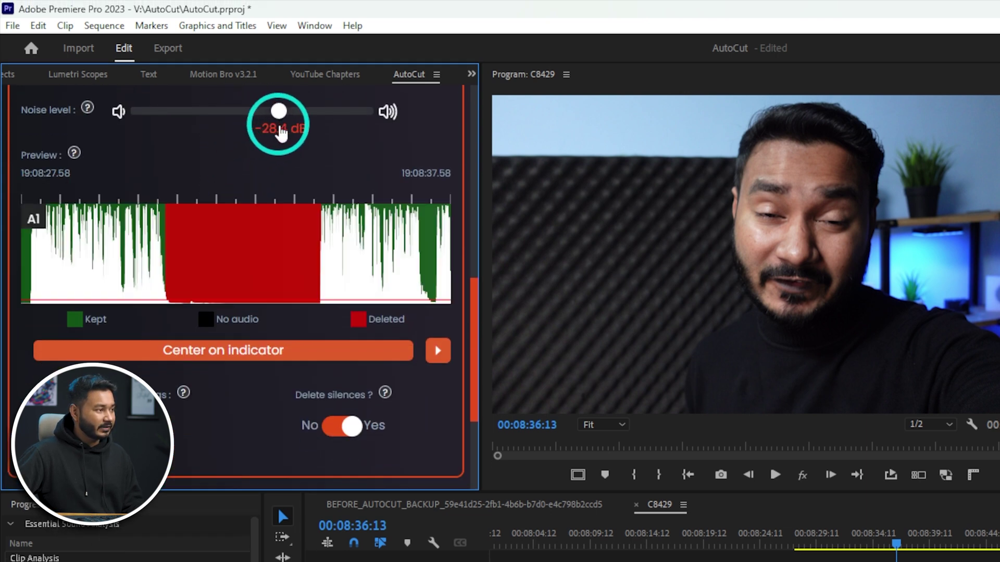
{"action": "scroll", "coordinate": [271, 250], "scroll_direction": "down", "scroll_amount": 3}
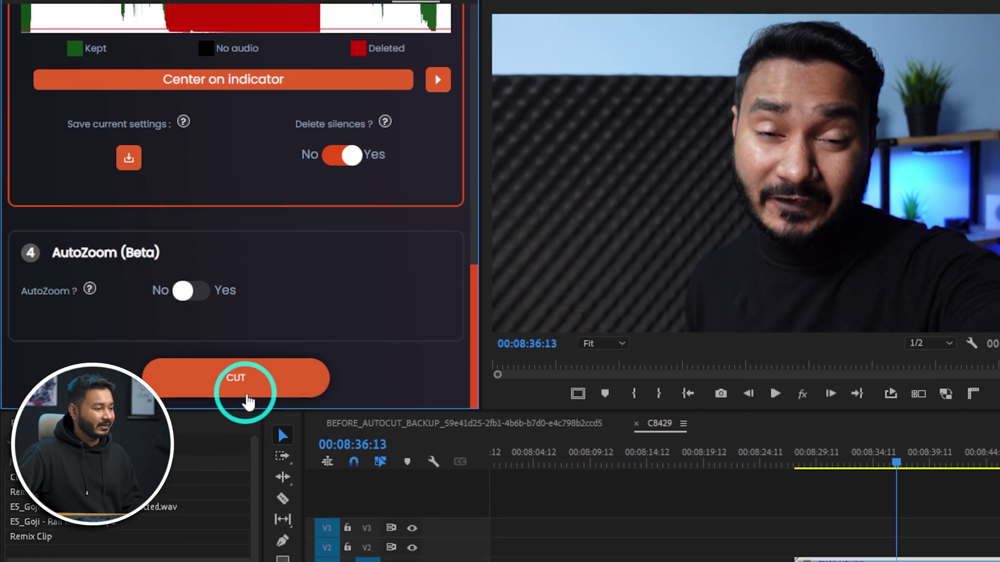
{"action": "left_click", "coordinate": [248, 405]}
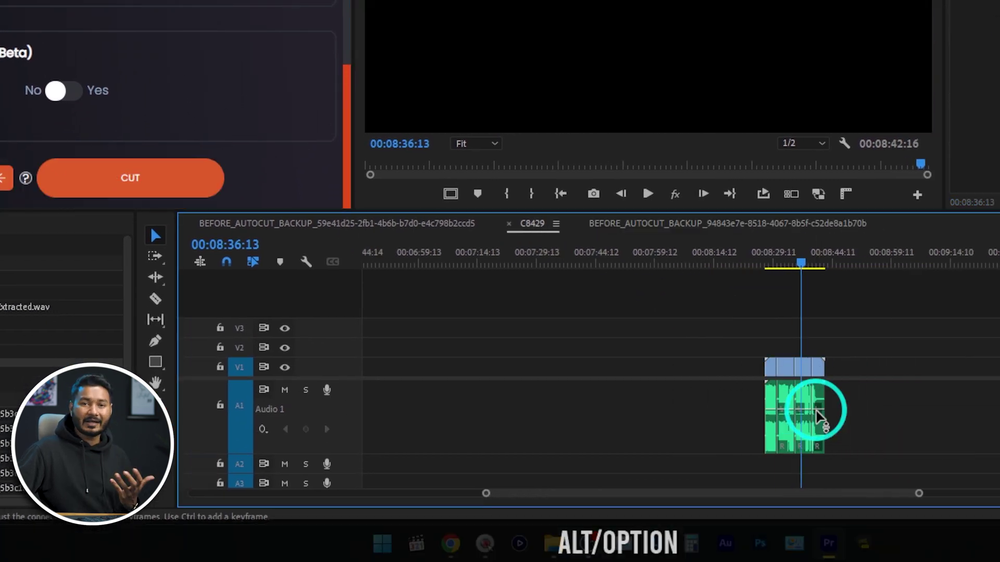
Play back the three cut C2133 pieces from their start near 00:08:28.
{"action": "key", "text": "w"}
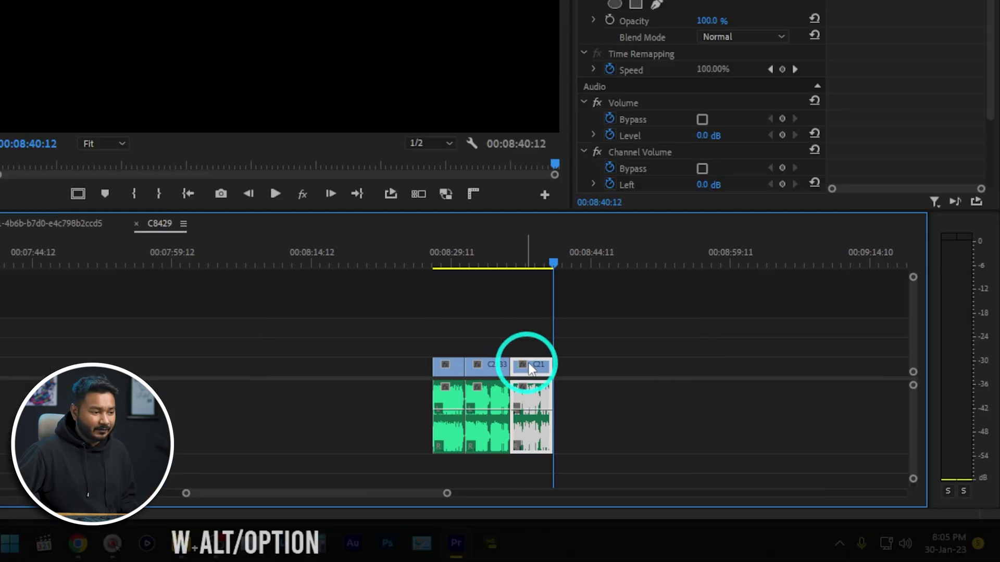
{"action": "scroll", "coordinate": [530, 368], "scroll_direction": "up", "scroll_amount": 3}
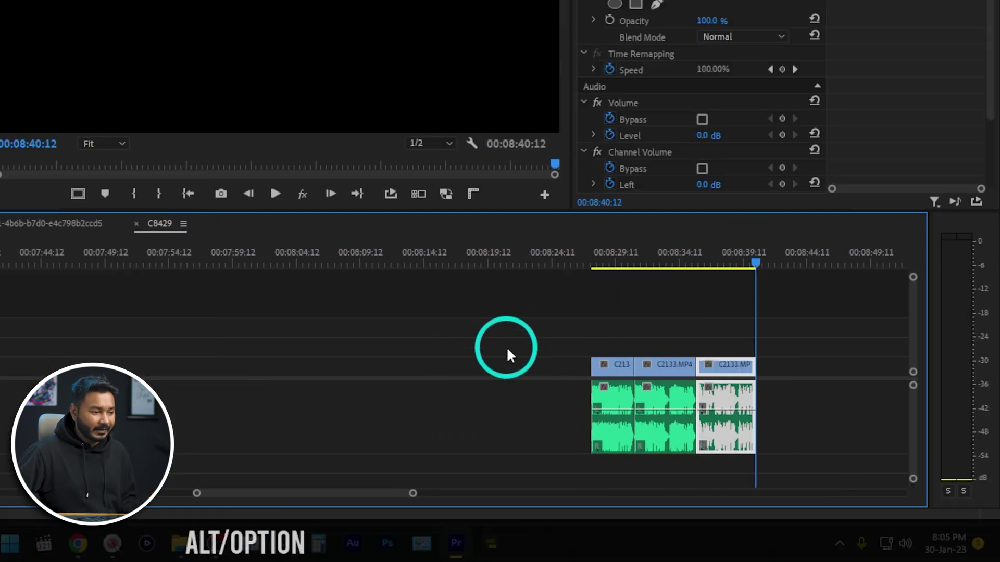
{"action": "scroll", "coordinate": [627, 389], "scroll_direction": "down", "scroll_amount": 4}
{"action": "left_click", "coordinate": [328, 256]}
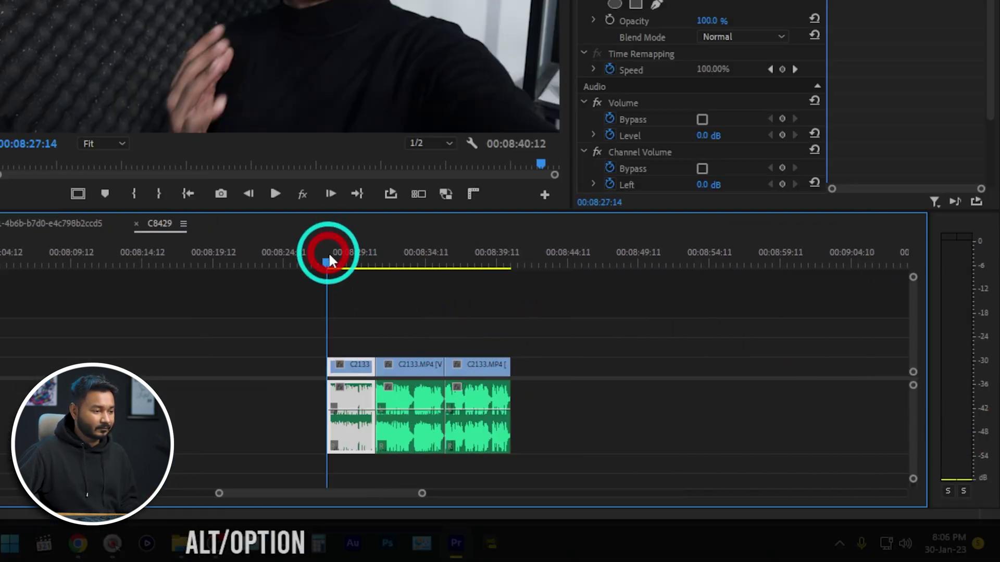
{"action": "key", "text": "space"}
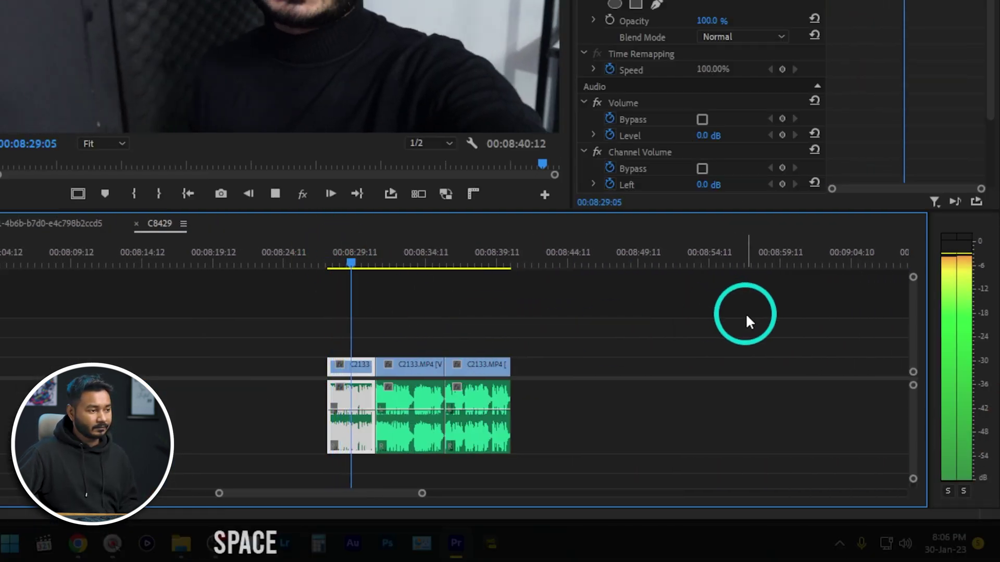
{"action": "scroll", "coordinate": [470, 404], "scroll_direction": "up", "scroll_amount": 2}
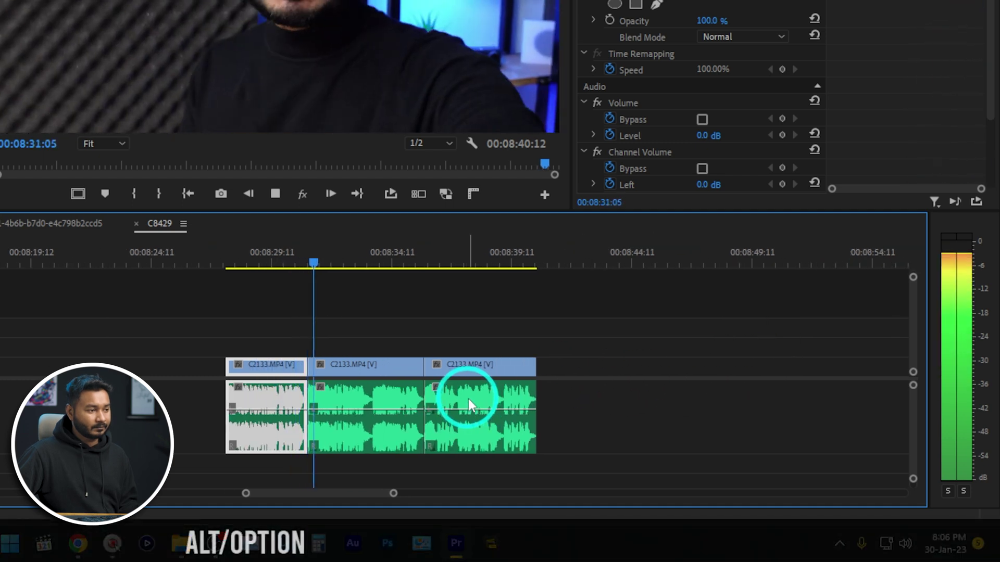
{"action": "scroll", "coordinate": [468, 395], "scroll_direction": "up", "scroll_amount": 1}
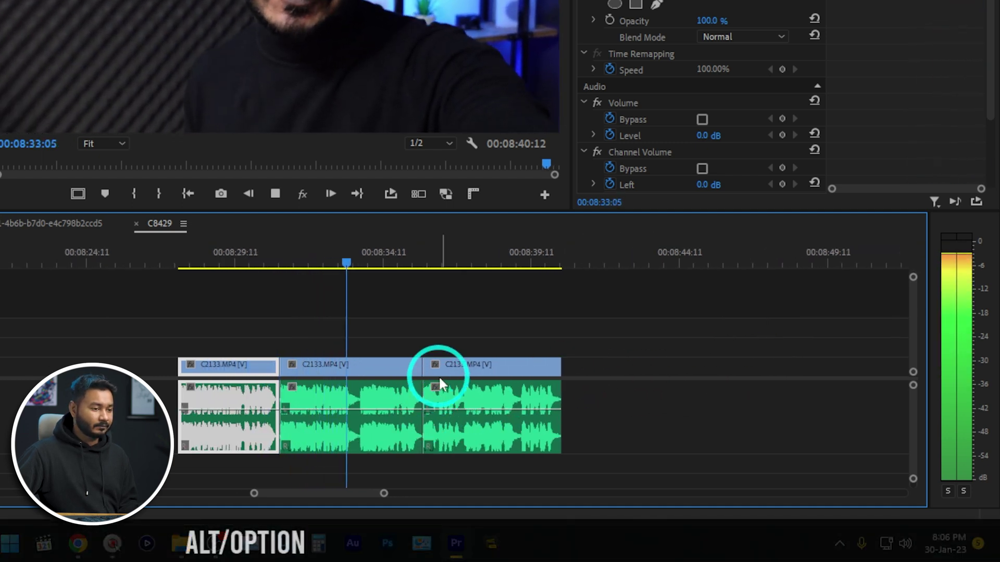